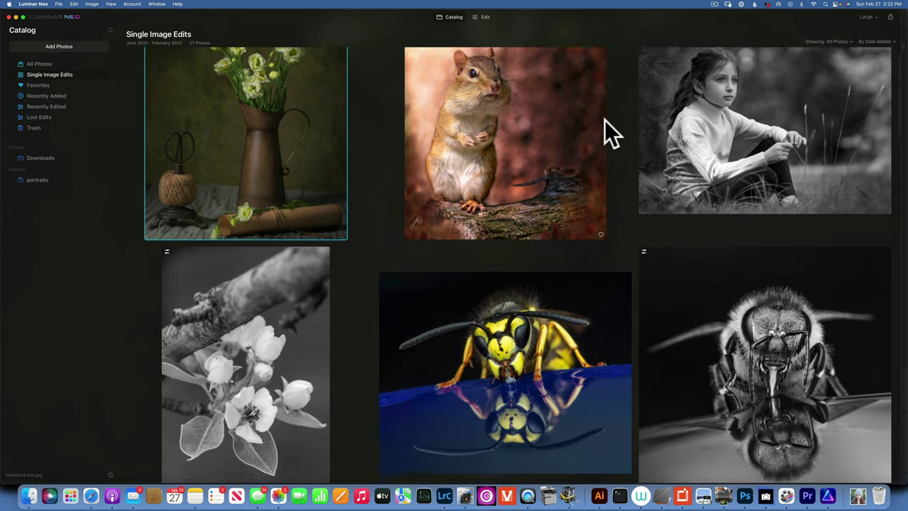
pyautogui.scroll(-5, 605, 120)
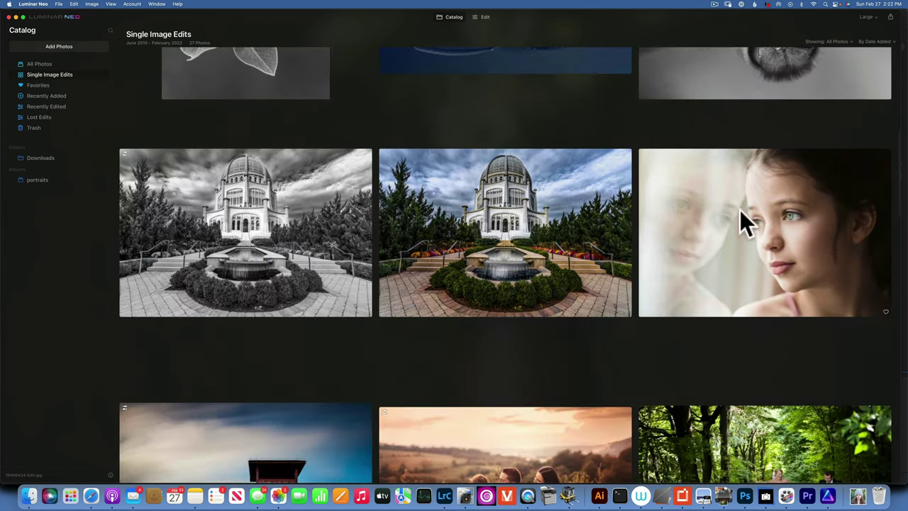
# Step: Find the girl-at-the-window portrait in Single Image Edits and open it as a large image
pyautogui.doubleClick(794, 220)
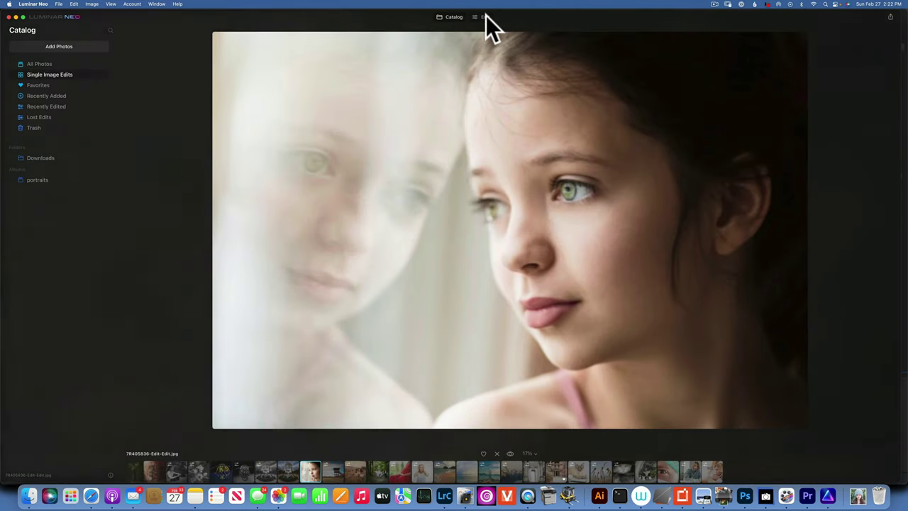
# Step: Convert the girl's portrait to black and white in the Edit view
pyautogui.click(484, 18)
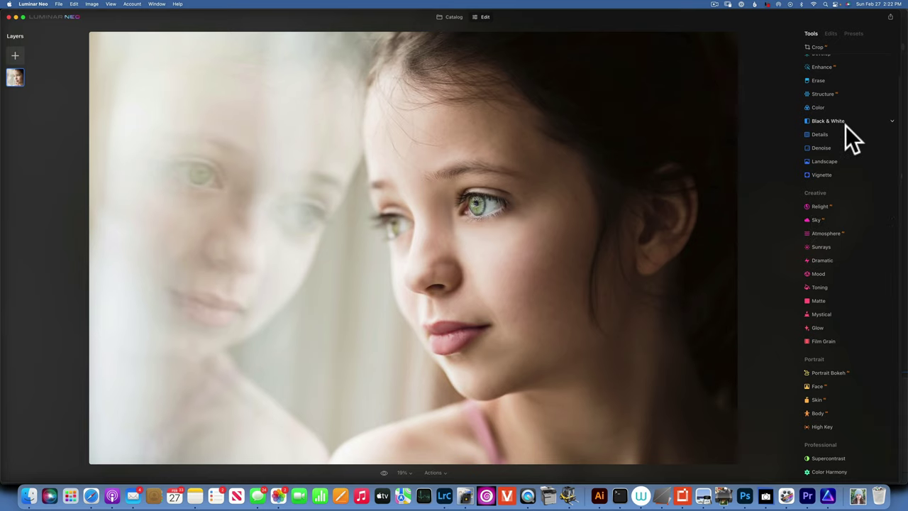
pyautogui.click(840, 121)
pyautogui.click(851, 144)
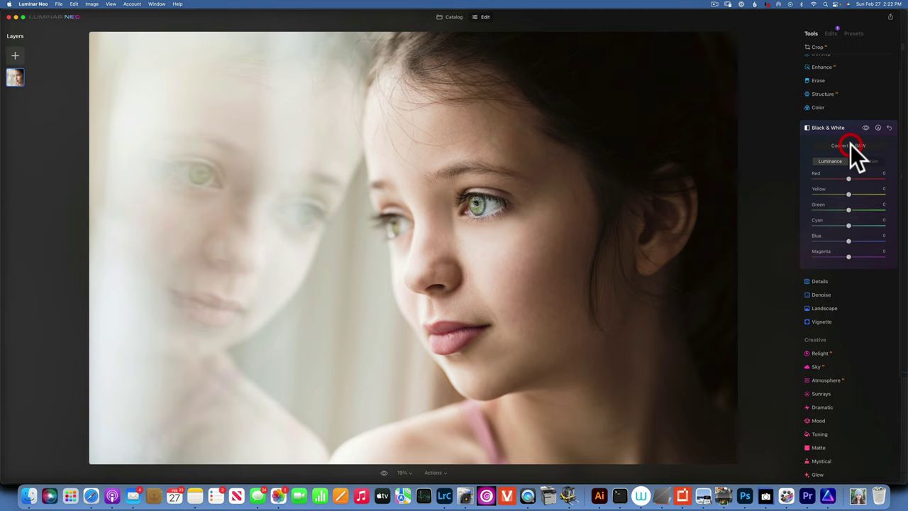
# Step: Tint it with a Mood LUT, trying Sepia first, then settling on Bakersfield at Amount 30
pyautogui.scroll(-3, 823, 355)
pyautogui.click(825, 352)
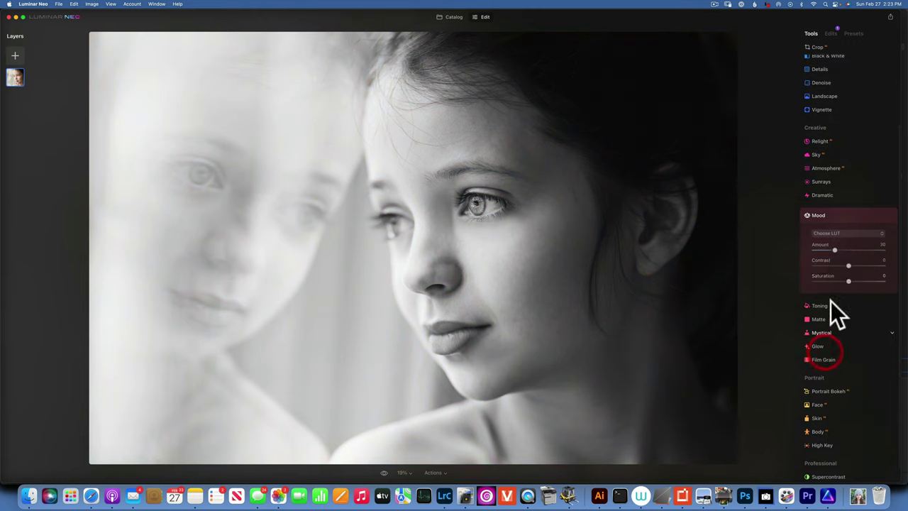
pyautogui.click(843, 233)
pyautogui.scroll(-5, 840, 348)
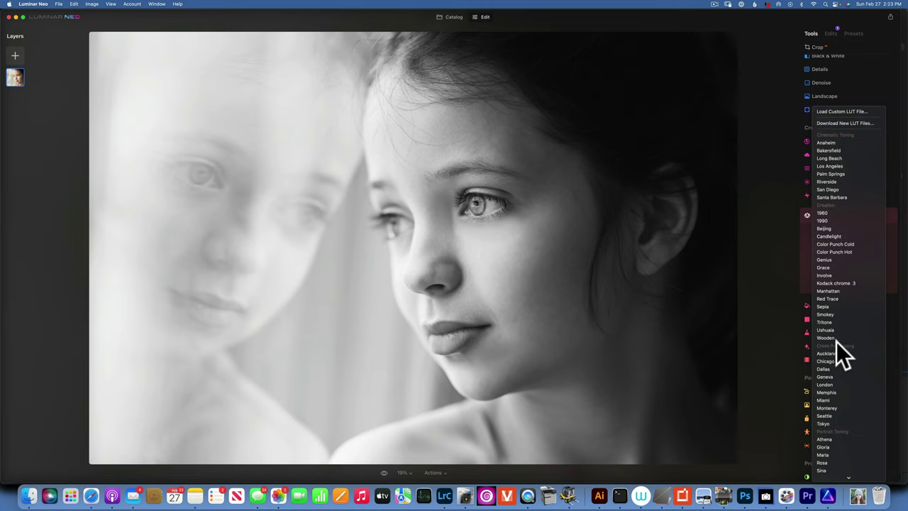
pyautogui.click(833, 305)
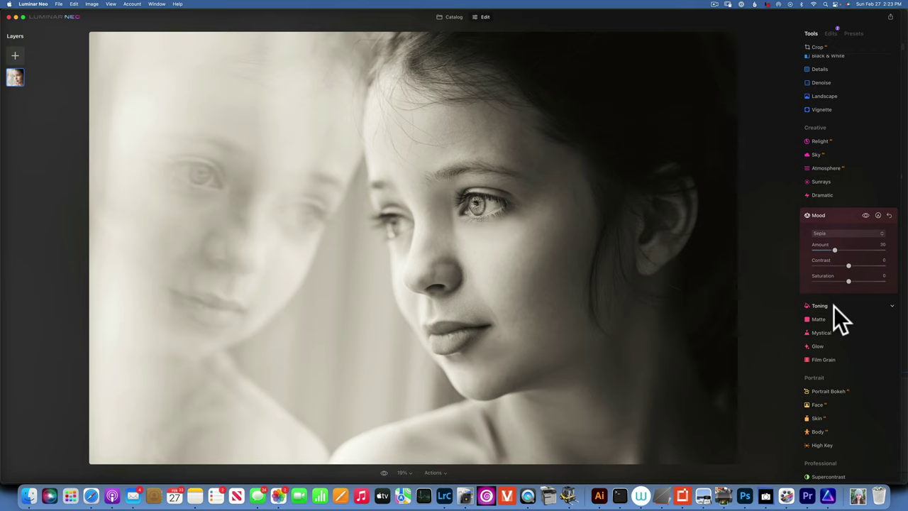
pyautogui.click(843, 232)
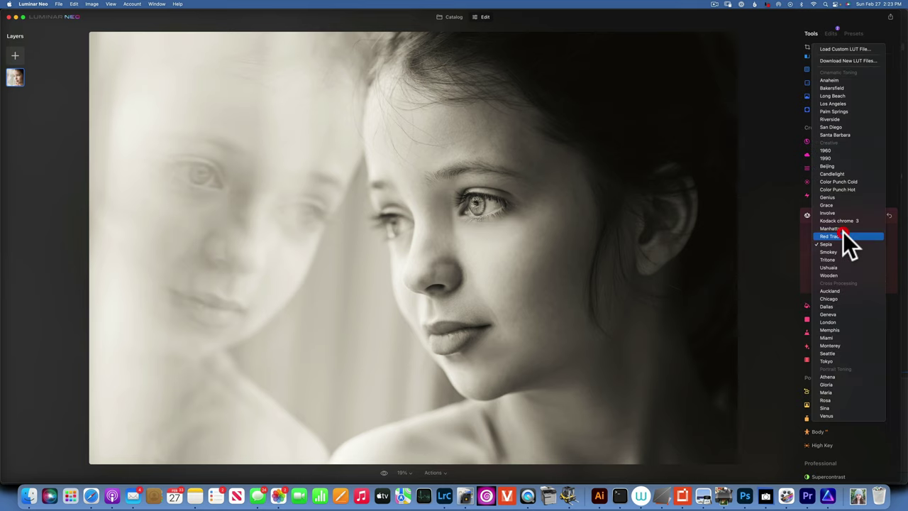
pyautogui.click(839, 87)
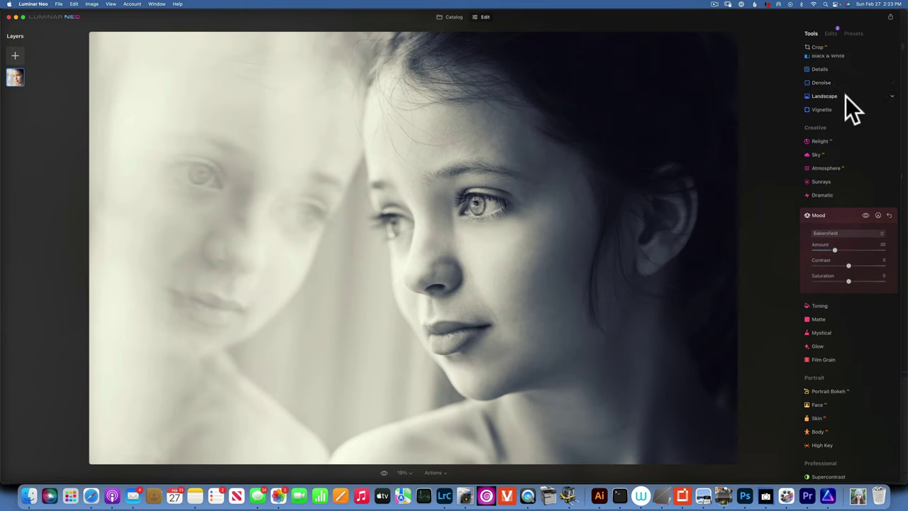
# Step: From the Catalog, open the striped-scarf woman sipping from a mug in Edit
pyautogui.click(455, 15)
pyautogui.scroll(-10, 558, 258)
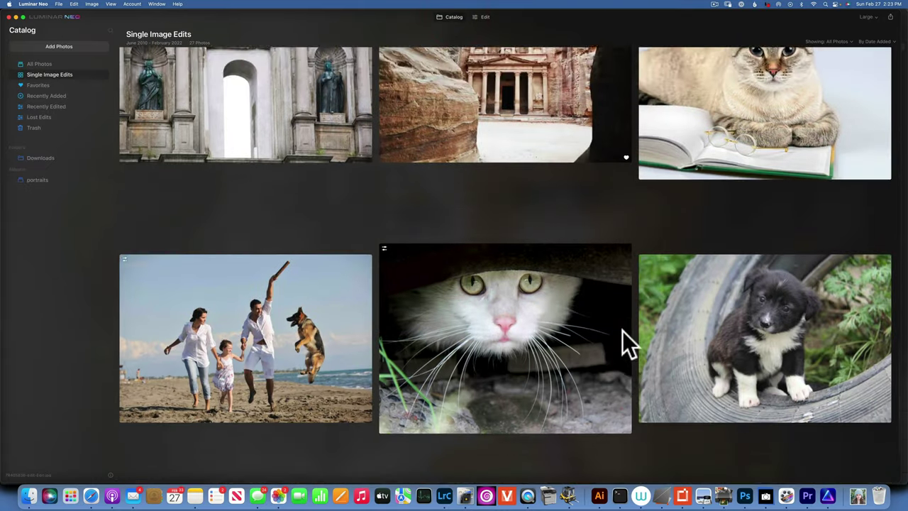
pyautogui.scroll(-3, 622, 331)
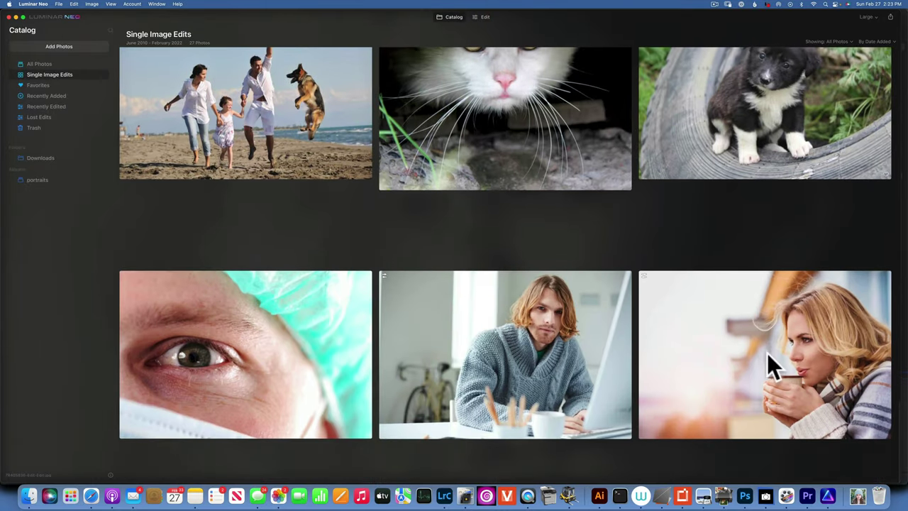
pyautogui.click(764, 353)
pyautogui.doubleClick(764, 352)
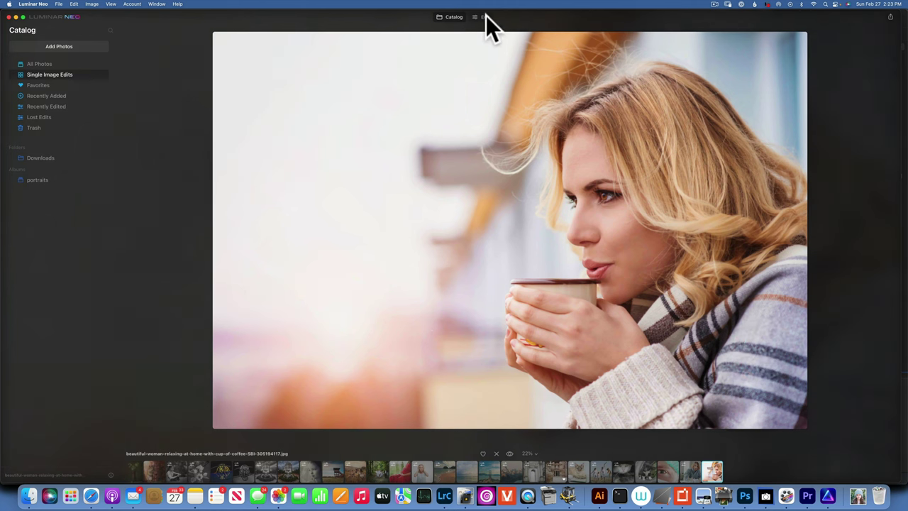
pyautogui.click(486, 16)
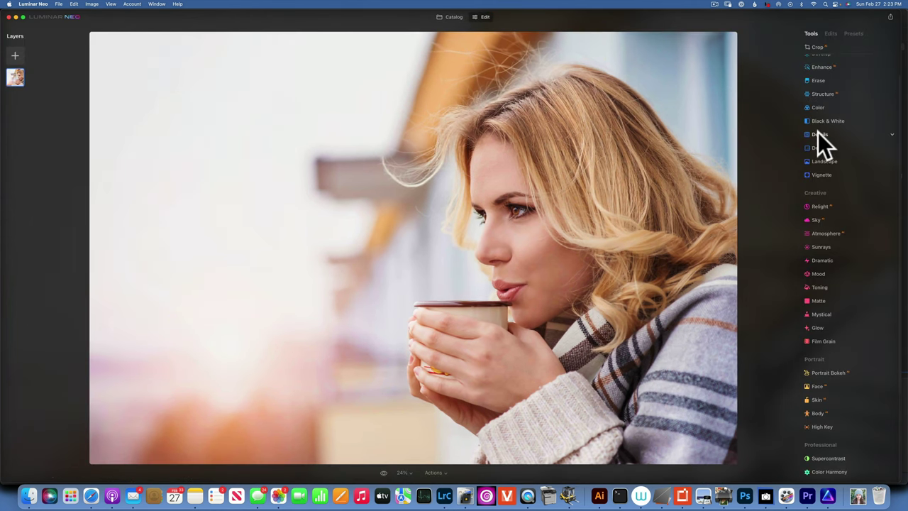
pyautogui.scroll(2, 827, 129)
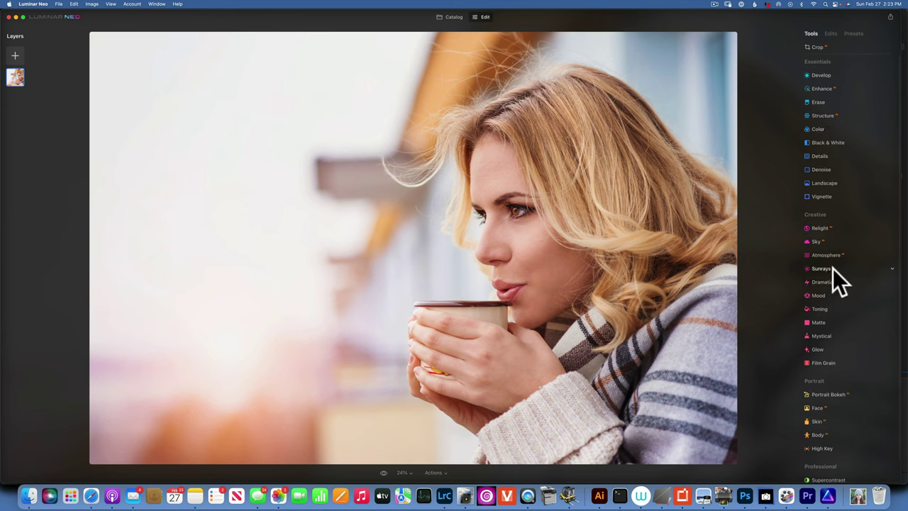
pyautogui.scroll(-1, 835, 279)
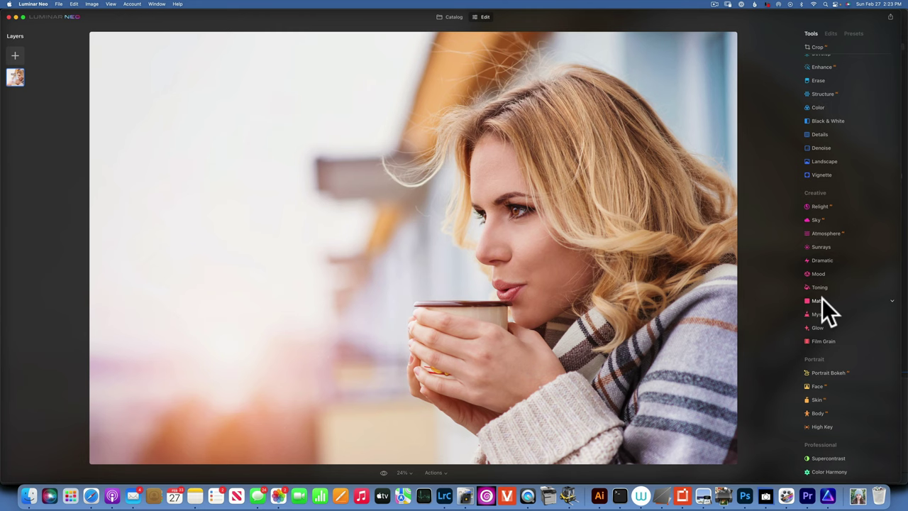
pyautogui.scroll(2, 822, 300)
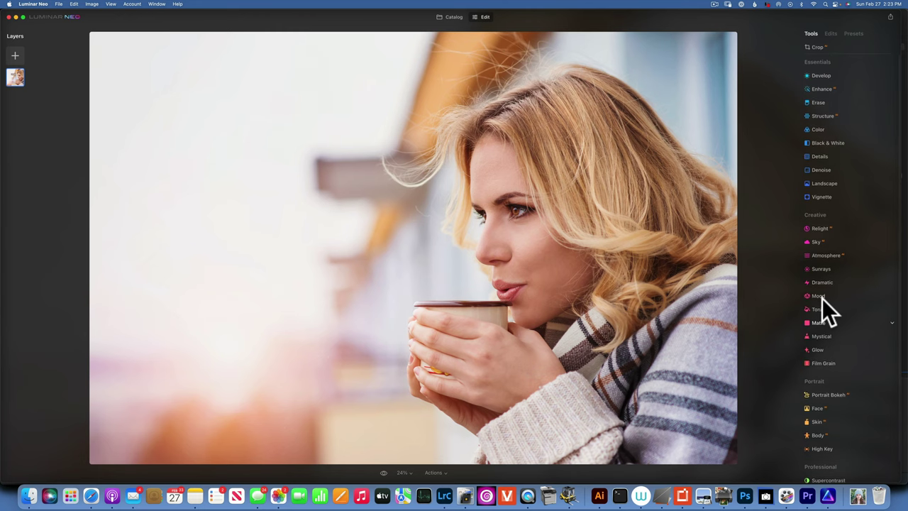
# Step: Lower the mug photo's Color Saturation to -57 for muted tones
pyautogui.click(818, 127)
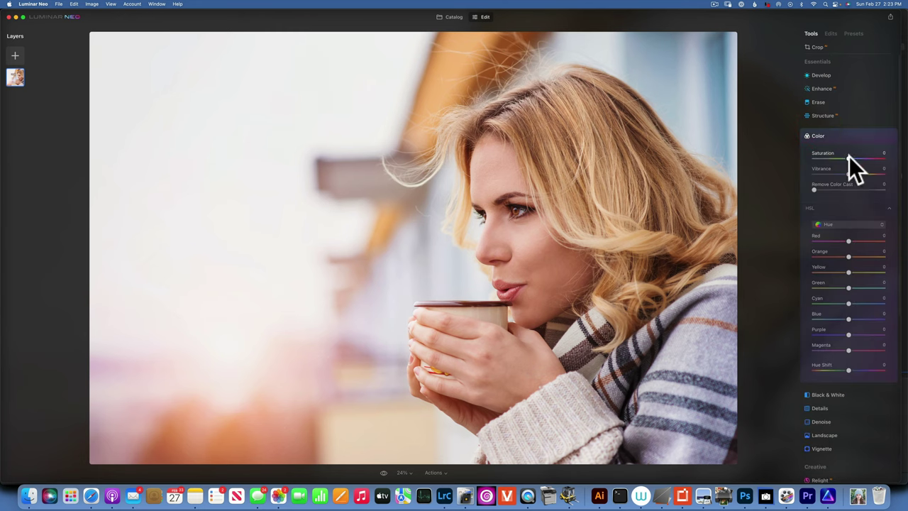
pyautogui.moveTo(849, 156); pyautogui.dragTo(828, 157)
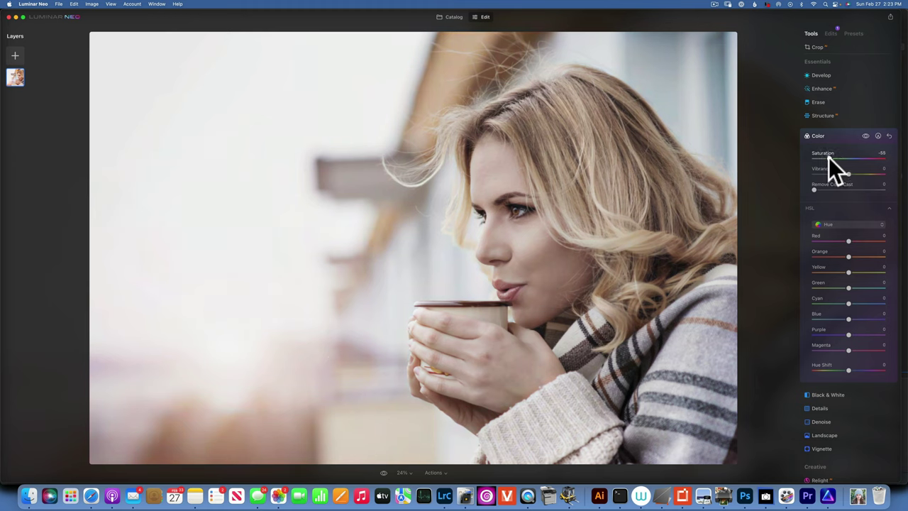
pyautogui.moveTo(829, 158)
pyautogui.mouseDown()
pyautogui.moveTo(819, 158)
pyautogui.moveTo(827, 158)
pyautogui.mouseUp()
pyautogui.click(827, 159)
pyautogui.scroll(-8, 837, 159)
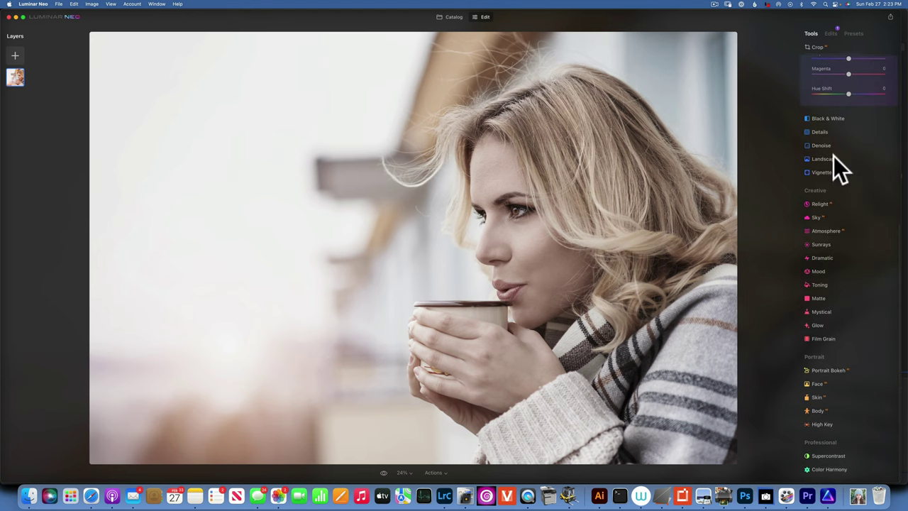
# Step: Set Toning Amount to 69 and give the shadows a muted orange-red sepia tint
pyautogui.click(827, 287)
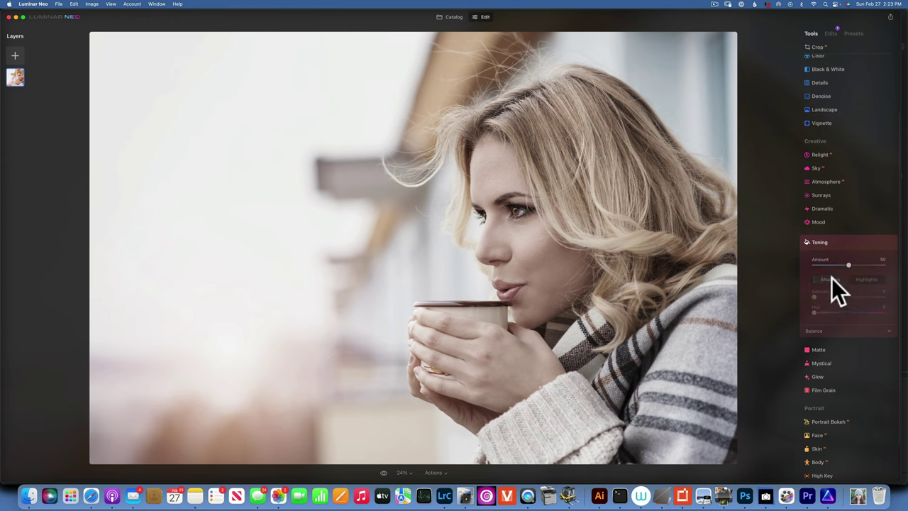
pyautogui.moveTo(850, 265); pyautogui.dragTo(861, 263)
pyautogui.moveTo(814, 295); pyautogui.dragTo(895, 296)
pyautogui.moveTo(814, 311); pyautogui.dragTo(818, 311)
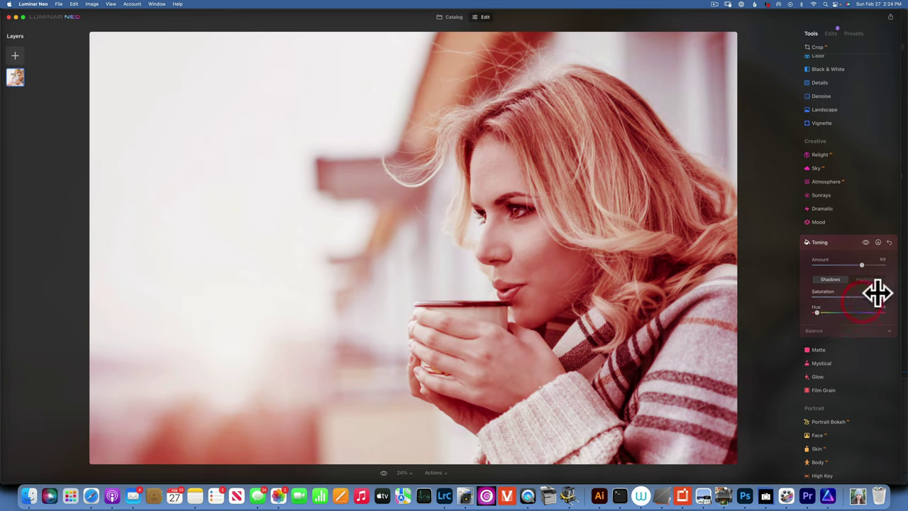
pyautogui.moveTo(863, 295); pyautogui.dragTo(839, 296)
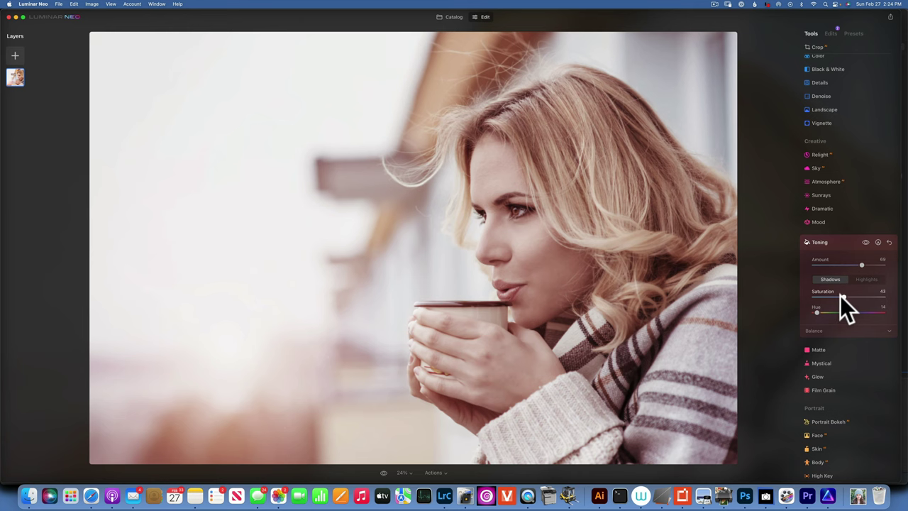
# Step: Tint the highlights warm orange at Saturation 40, Hue 61, and compare with the original
pyautogui.click(866, 279)
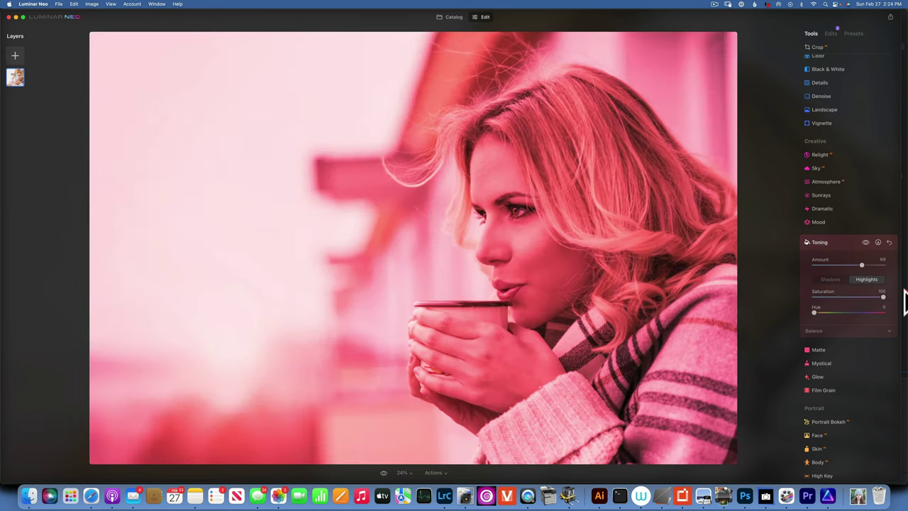
pyautogui.moveTo(814, 312); pyautogui.dragTo(823, 312)
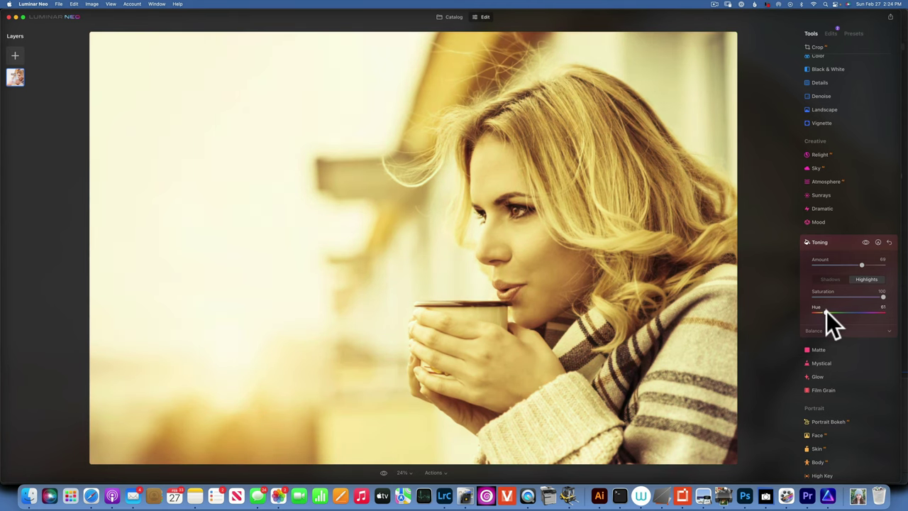
pyautogui.moveTo(883, 296); pyautogui.dragTo(833, 297)
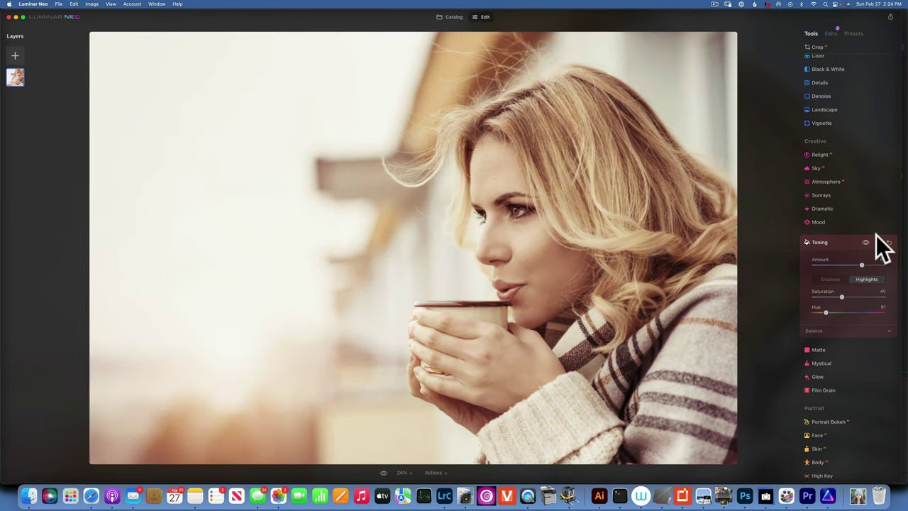
pyautogui.press('\\')
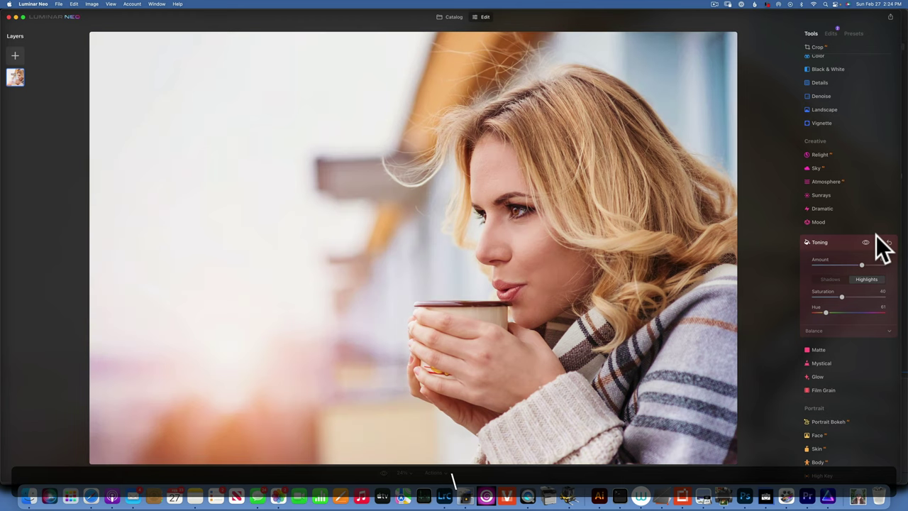
pyautogui.press('\\')
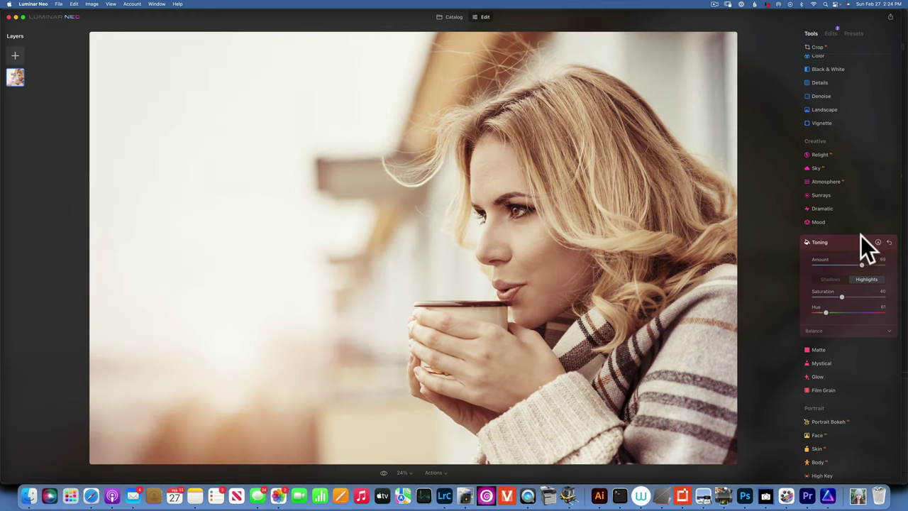
# Step: Return to the Catalog and open the red wooden watchtower photo in Edit
pyautogui.click(454, 17)
pyautogui.scroll(10, 422, 157)
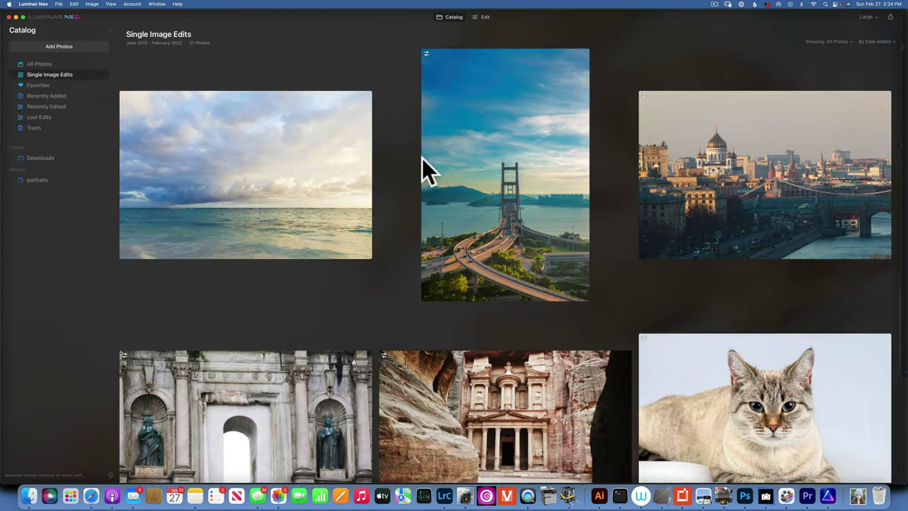
pyautogui.scroll(5, 422, 159)
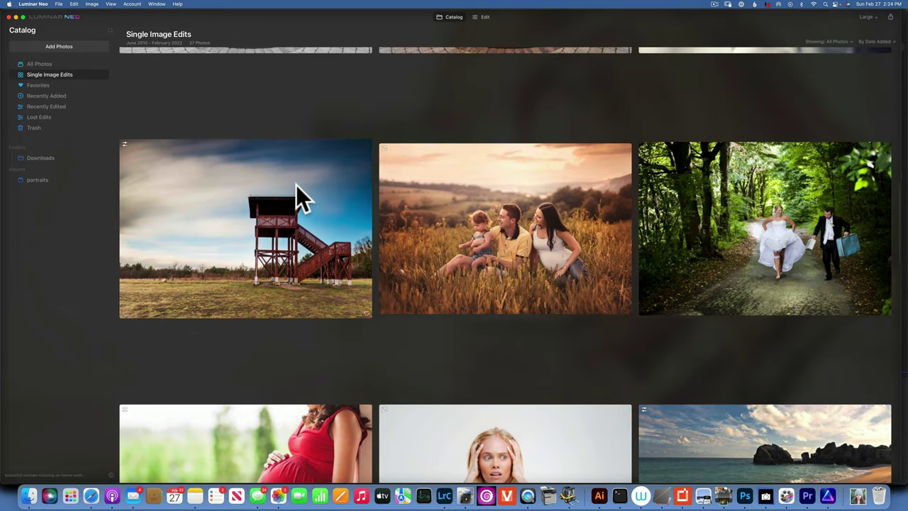
pyautogui.doubleClick(296, 185)
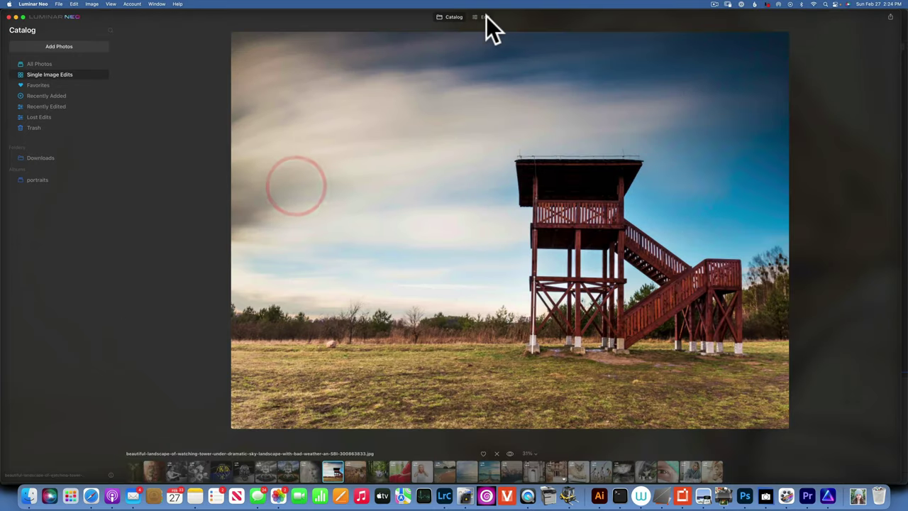
pyautogui.click(484, 17)
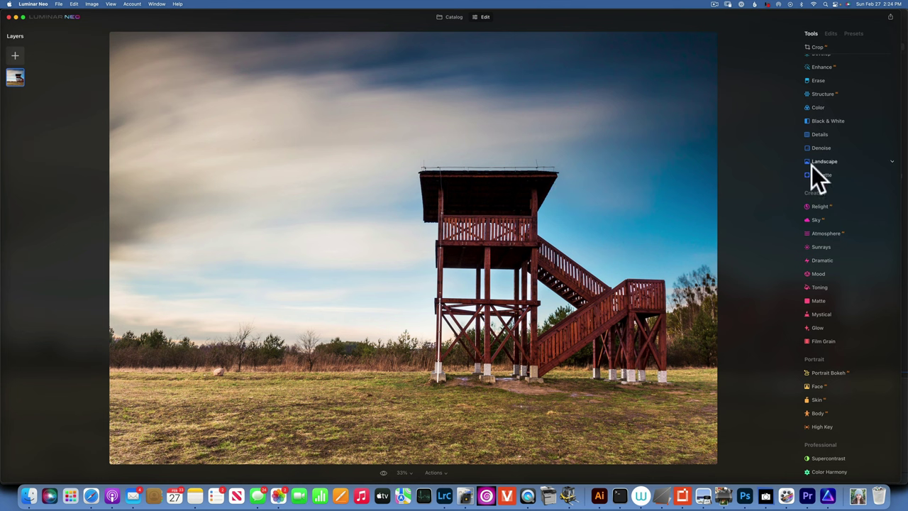
# Step: In Color's HSL Hue mode, shift yellows toward orange and nudge the green hue
pyautogui.click(822, 109)
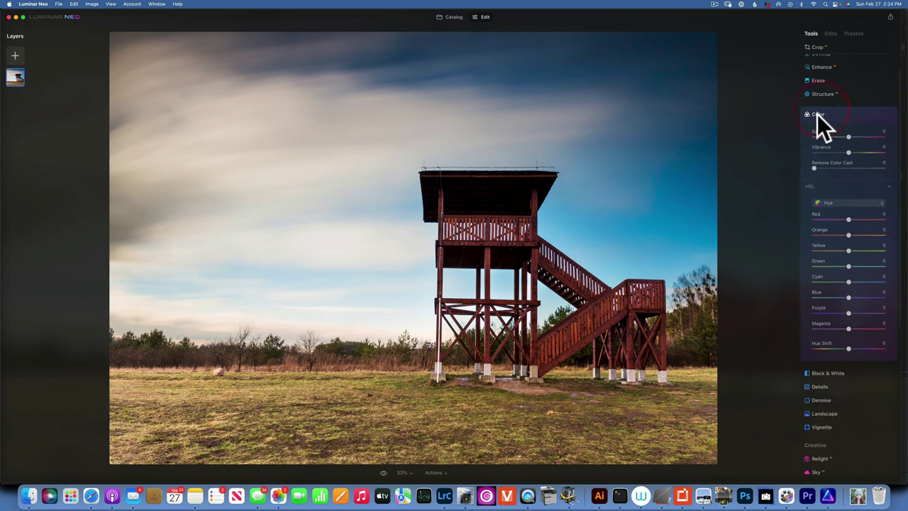
pyautogui.click(832, 203)
pyautogui.click(832, 203)
pyautogui.moveTo(849, 249); pyautogui.dragTo(823, 250)
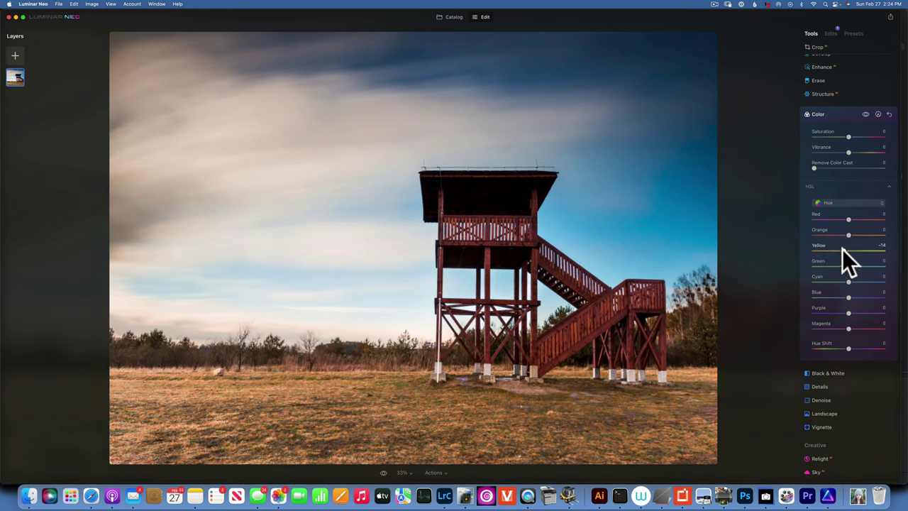
pyautogui.click(846, 266)
pyautogui.moveTo(832, 249); pyautogui.dragTo(838, 250)
# Step: Desaturate the blue sky to -61 and lower overall Saturation to -39
pyautogui.click(840, 203)
pyautogui.click(842, 222)
pyautogui.moveTo(848, 297); pyautogui.dragTo(824, 299)
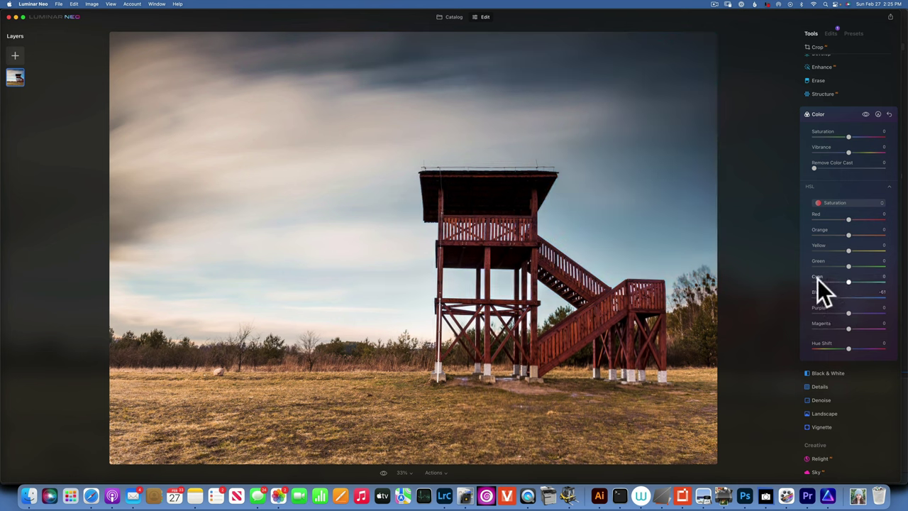
pyautogui.moveTo(848, 134); pyautogui.dragTo(837, 136)
# Step: Set Toning Amount 62 with a faint yellow highlight tint at Saturation 30, Hue 62
pyautogui.click(834, 136)
pyautogui.scroll(-7, 832, 140)
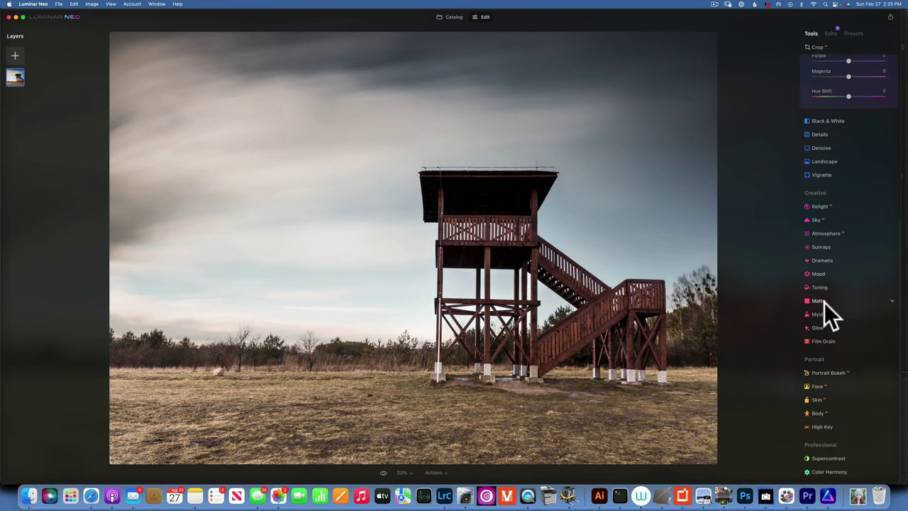
pyautogui.click(827, 287)
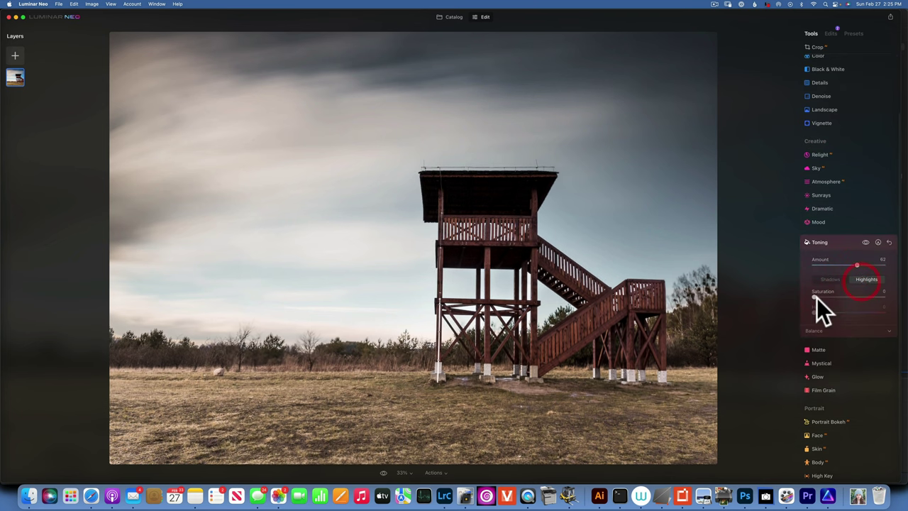
pyautogui.moveTo(815, 297); pyautogui.dragTo(883, 296)
pyautogui.moveTo(813, 312); pyautogui.dragTo(825, 313)
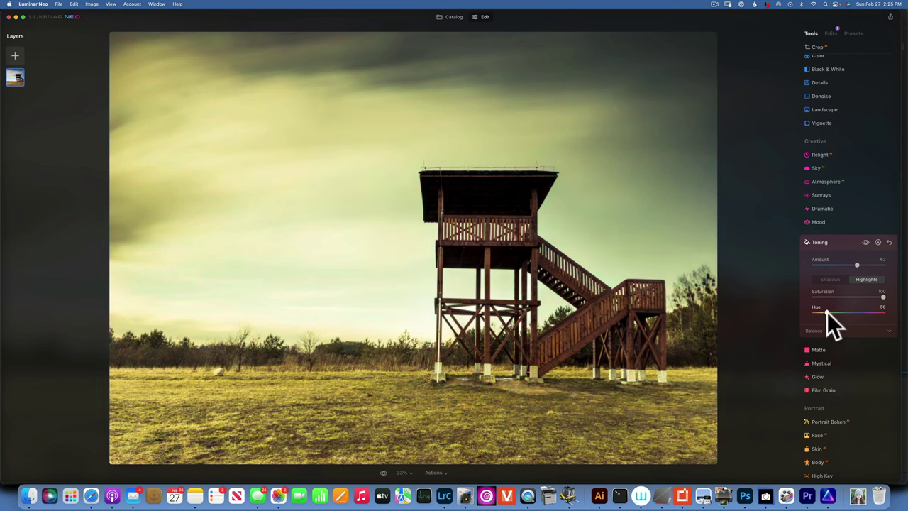
pyautogui.moveTo(883, 297); pyautogui.dragTo(840, 297)
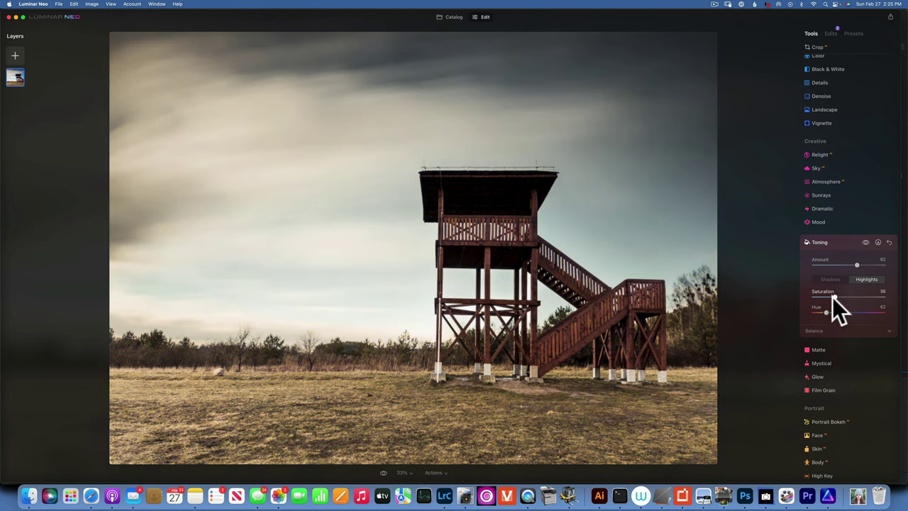
# Step: Give the shadows a muted orange-red tint at Saturation 38, Hue 28
pyautogui.click(832, 280)
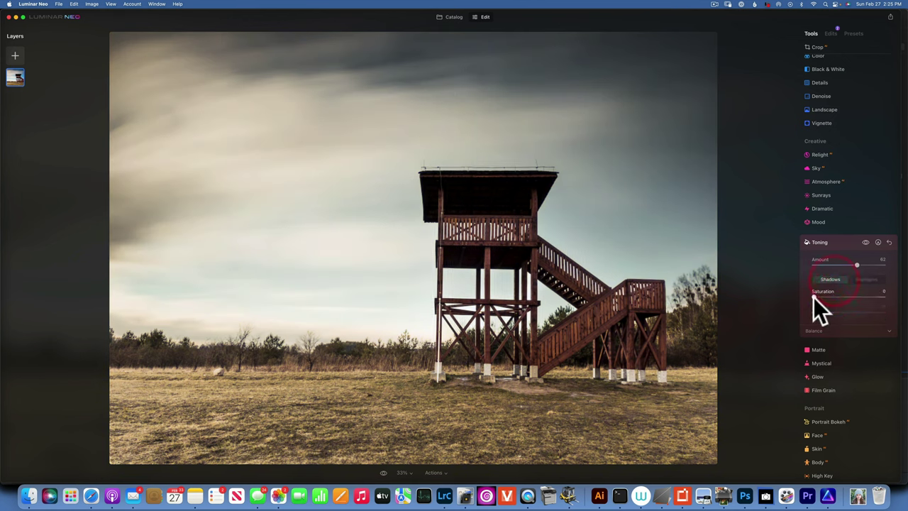
pyautogui.moveTo(813, 296); pyautogui.dragTo(885, 296)
pyautogui.moveTo(813, 311); pyautogui.dragTo(821, 311)
pyautogui.moveTo(883, 297); pyautogui.dragTo(844, 292)
# Step: Apply the Sepia Mood LUT at Amount 30 to the watchtower and compare before/after
pyautogui.click(823, 222)
pyautogui.click(833, 246)
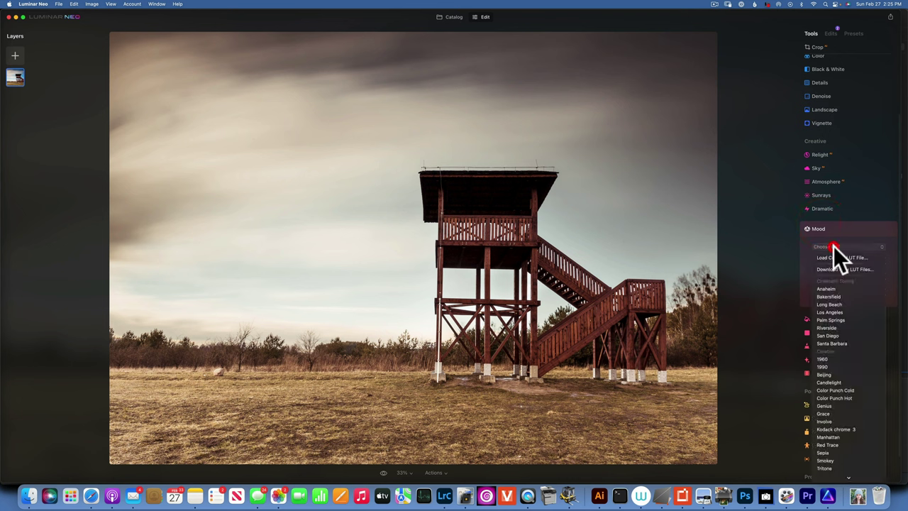
pyautogui.scroll(-5, 840, 321)
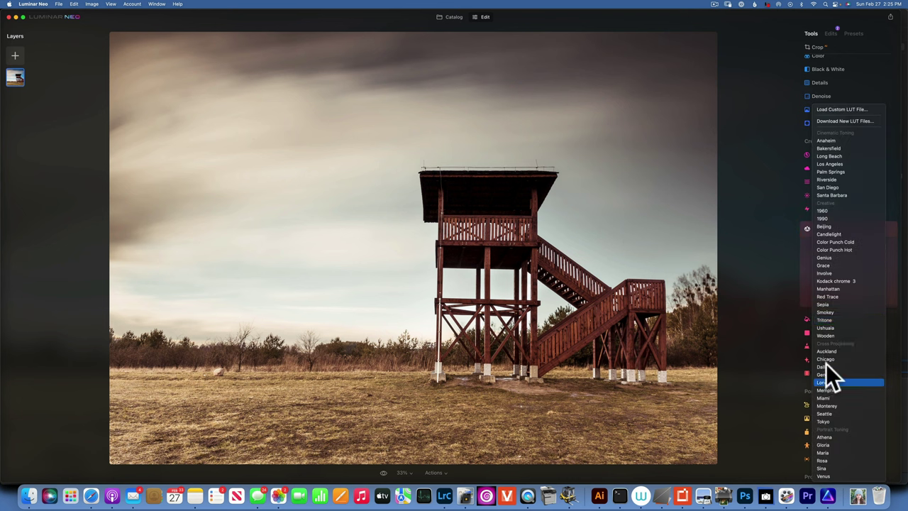
pyautogui.click(830, 304)
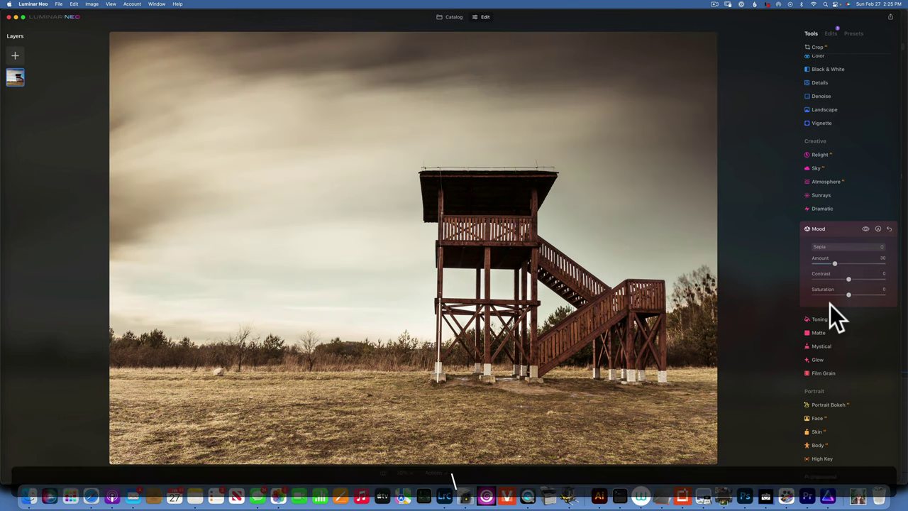
pyautogui.press('\\')
pyautogui.press('\\')
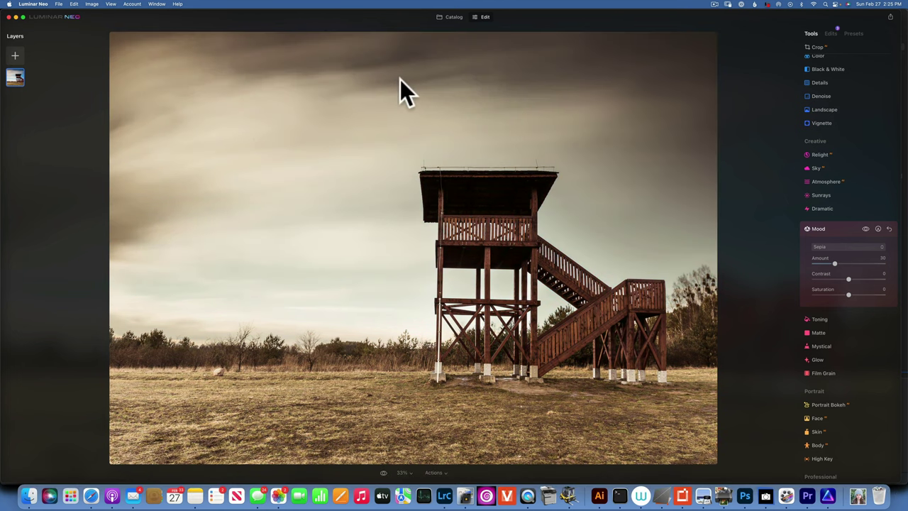
# Step: Return to the Catalog and open the white-flowers-in-copper-jug still life
pyautogui.click(454, 16)
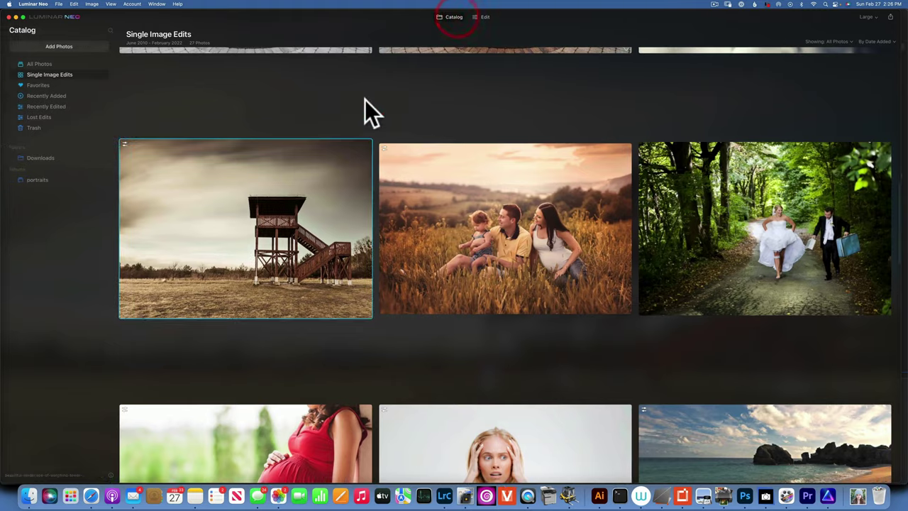
pyautogui.scroll(-5, 343, 173)
pyautogui.doubleClick(341, 178)
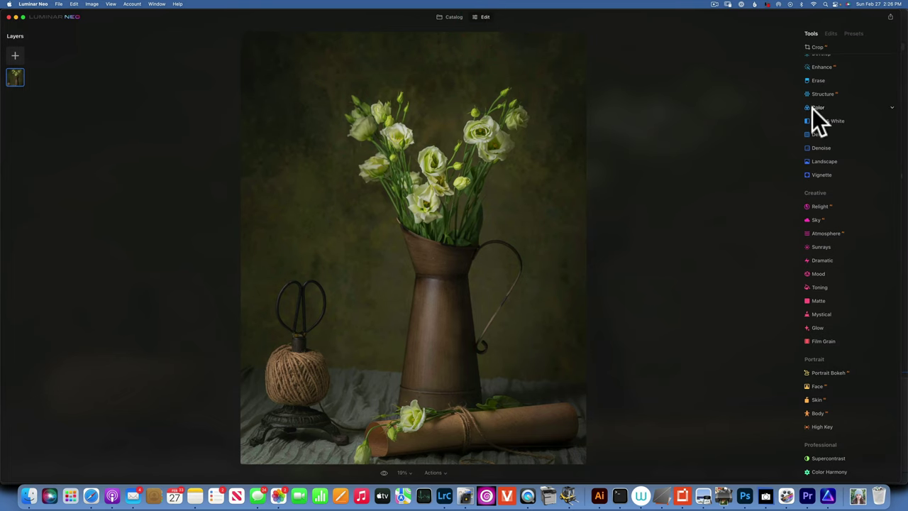
# Step: In Color's HSL Hue mode, shift the green hue to -92
pyautogui.click(816, 107)
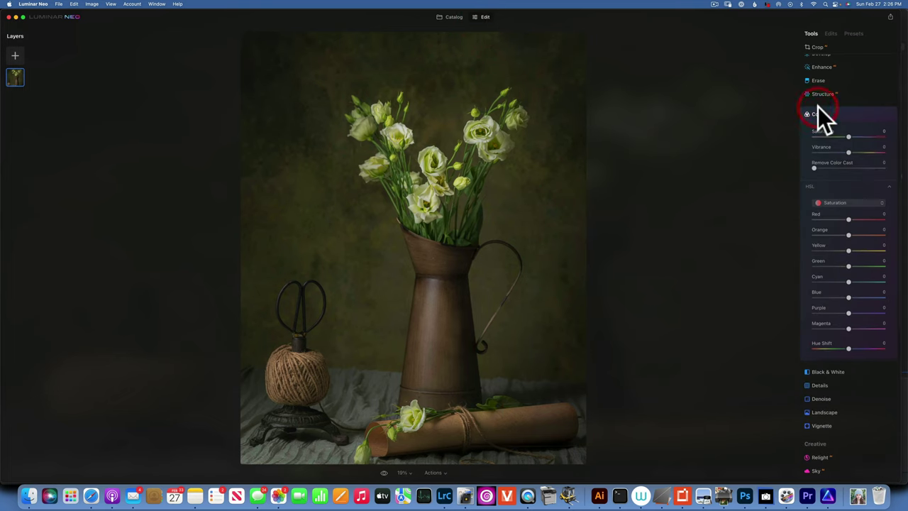
pyautogui.click(842, 202)
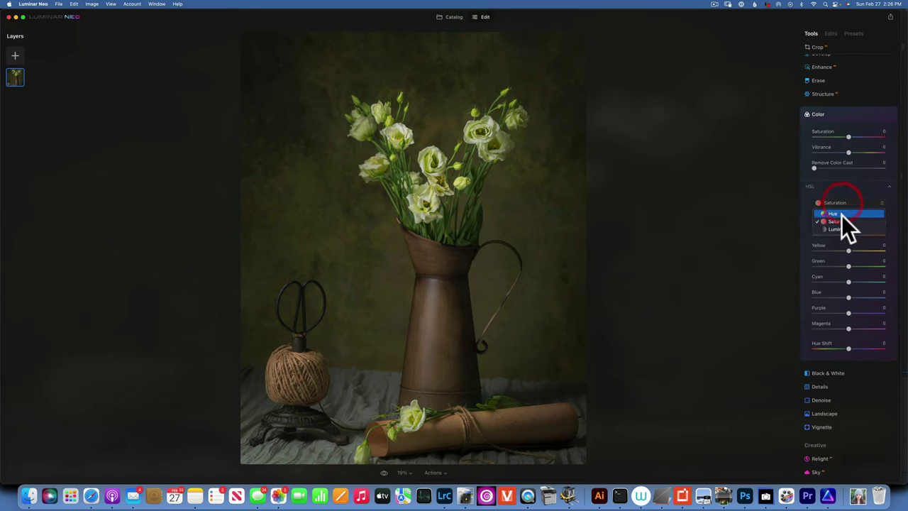
pyautogui.click(841, 214)
pyautogui.moveTo(847, 265); pyautogui.dragTo(832, 267)
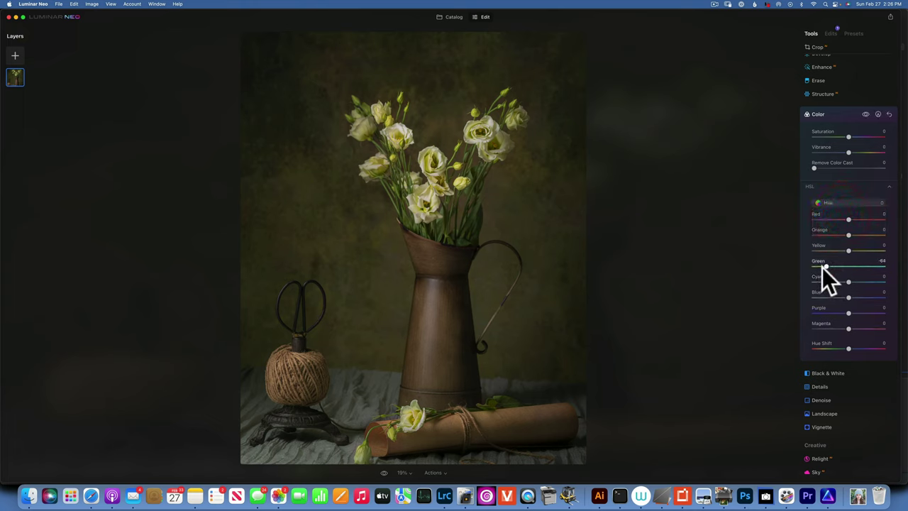
pyautogui.moveTo(814, 267); pyautogui.dragTo(817, 266)
# Step: Switch HSL to Saturation and pull Cyan, Green and Blue well below zero
pyautogui.click(839, 203)
pyautogui.click(840, 220)
pyautogui.moveTo(849, 282); pyautogui.dragTo(828, 265)
pyautogui.moveTo(849, 298); pyautogui.dragTo(827, 279)
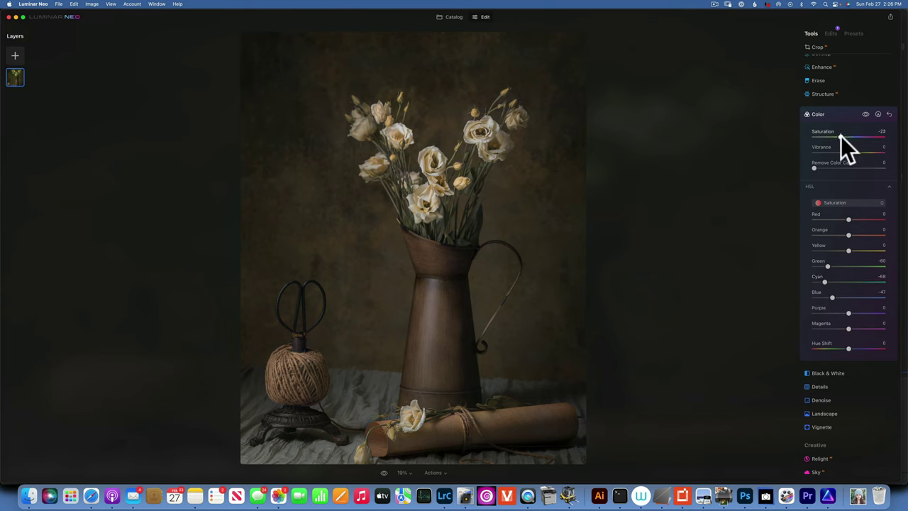
# Step: Lower the overall Saturation to -32 for a muted brown look
pyautogui.moveTo(840, 136); pyautogui.dragTo(837, 136)
pyautogui.scroll(-5, 831, 348)
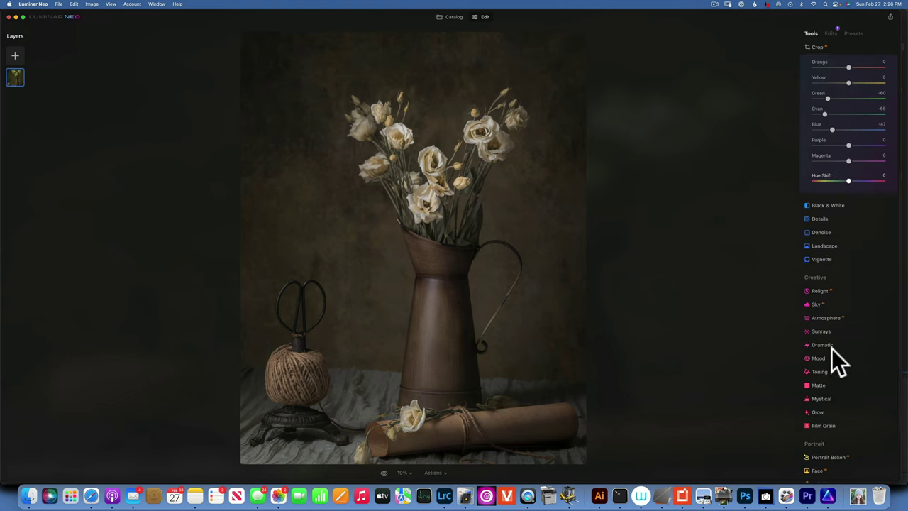
pyautogui.scroll(-3, 831, 348)
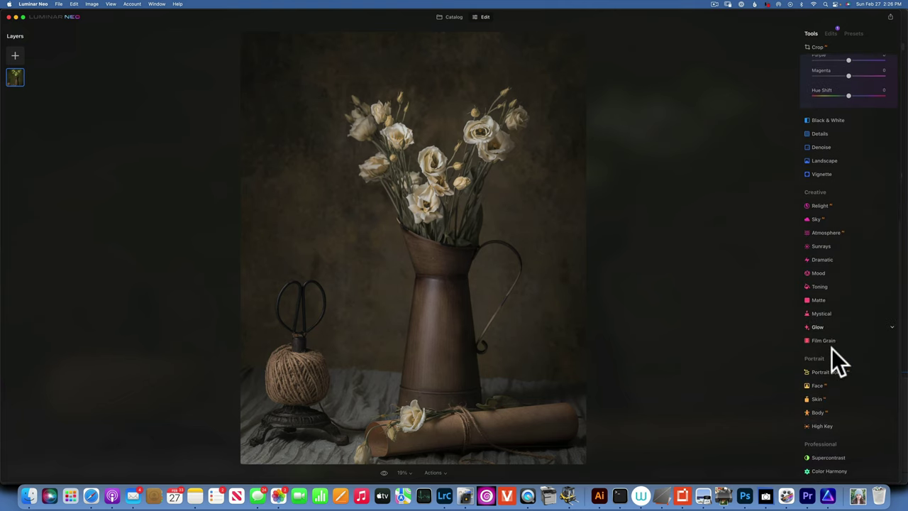
# Step: Set Toning Amount to 76 with sepia-brown shadows at Hue 42, Saturation 30
pyautogui.click(826, 286)
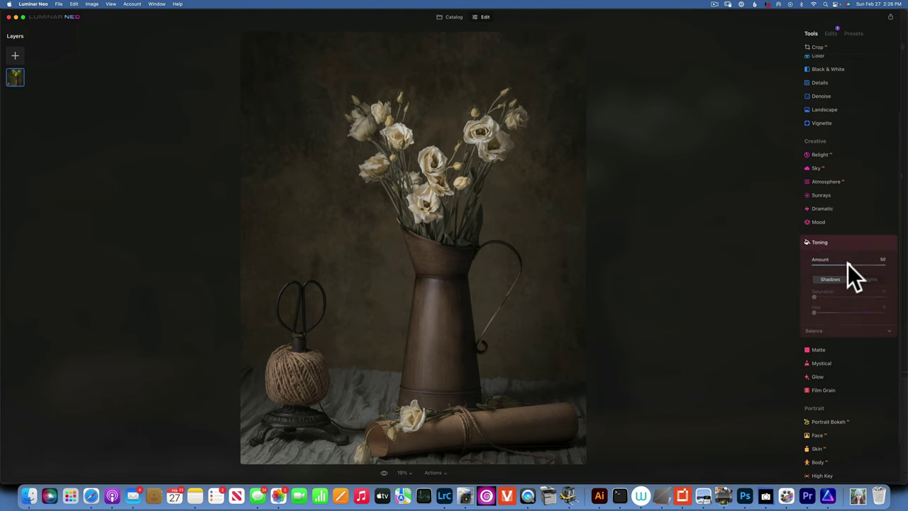
pyautogui.click(866, 264)
pyautogui.click(832, 284)
pyautogui.moveTo(814, 296); pyautogui.dragTo(884, 297)
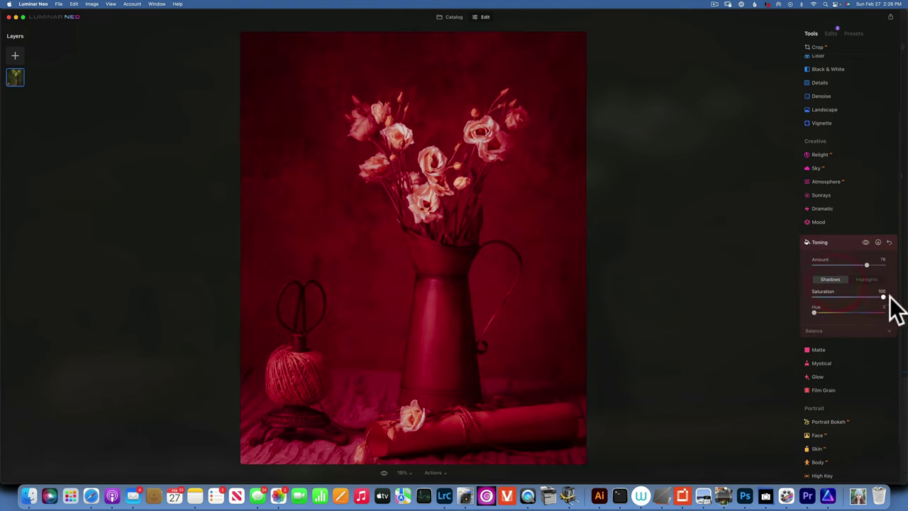
pyautogui.moveTo(816, 312); pyautogui.dragTo(823, 312)
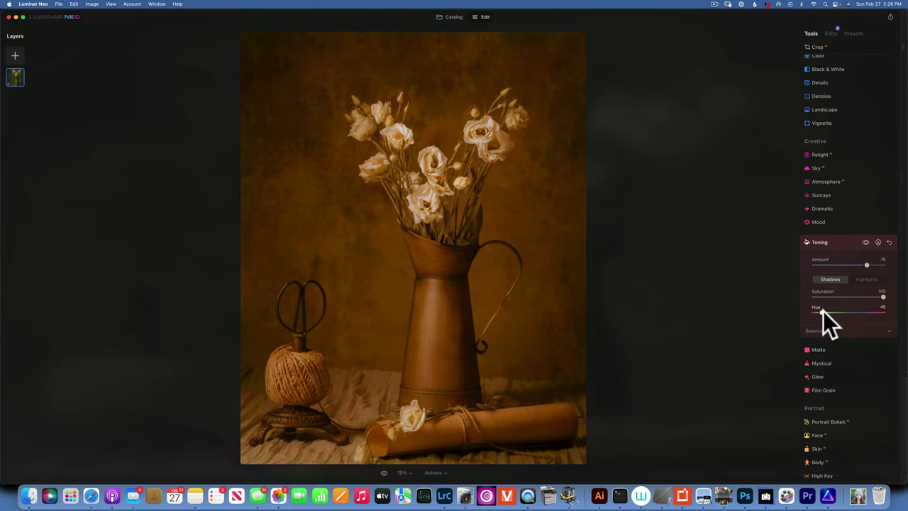
pyautogui.moveTo(883, 297); pyautogui.dragTo(834, 294)
# Step: Tint the highlights soft yellow at Hue 67, Saturation 32
pyautogui.click(861, 279)
pyautogui.moveTo(817, 313); pyautogui.dragTo(828, 311)
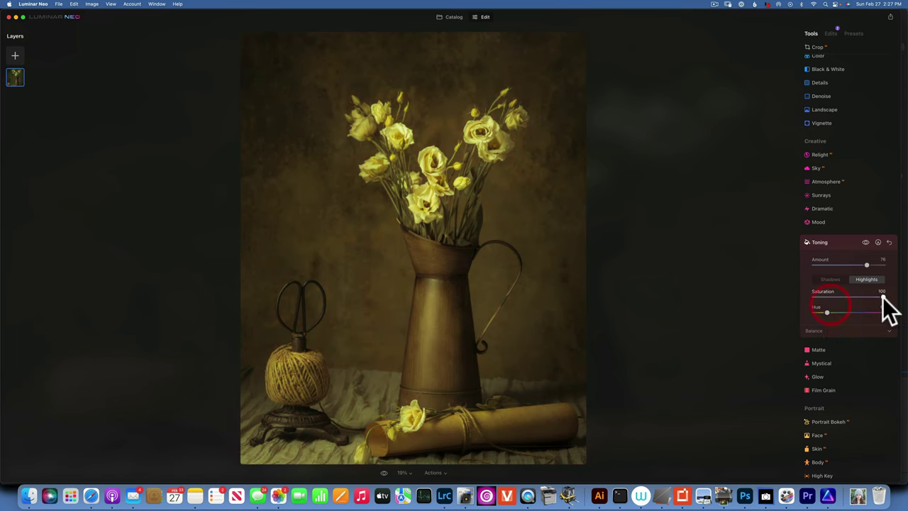
pyautogui.moveTo(883, 296); pyautogui.dragTo(834, 296)
# Step: Apply the Sepia LUT in Mood to the flower-jug still life at Amount 30
pyautogui.click(819, 220)
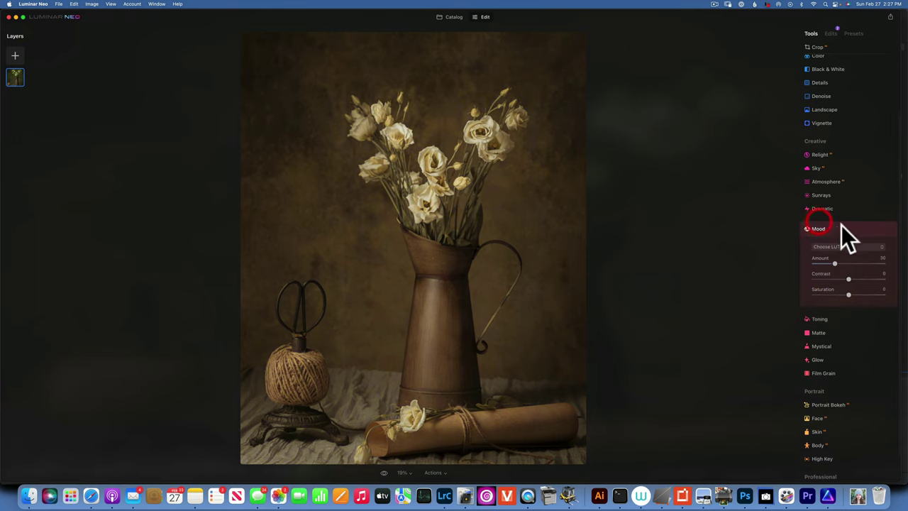
pyautogui.click(844, 245)
pyautogui.scroll(-5, 839, 329)
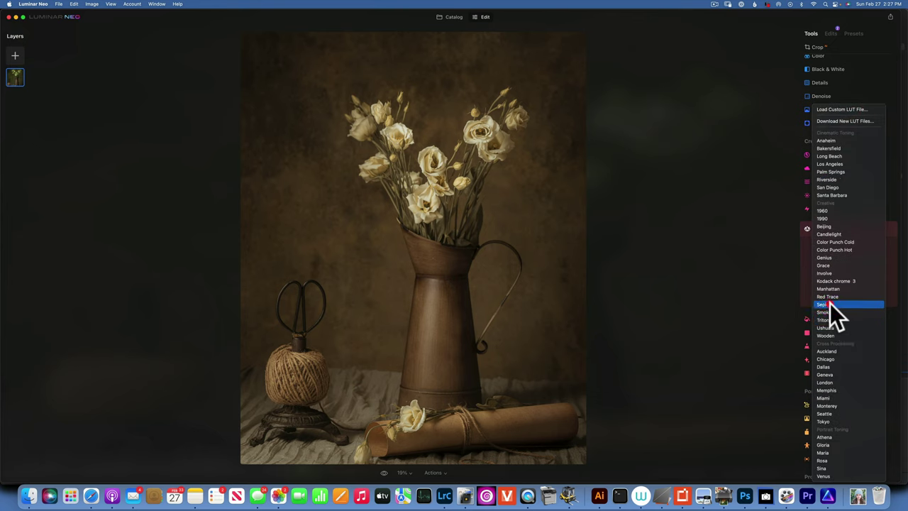
pyautogui.click(830, 303)
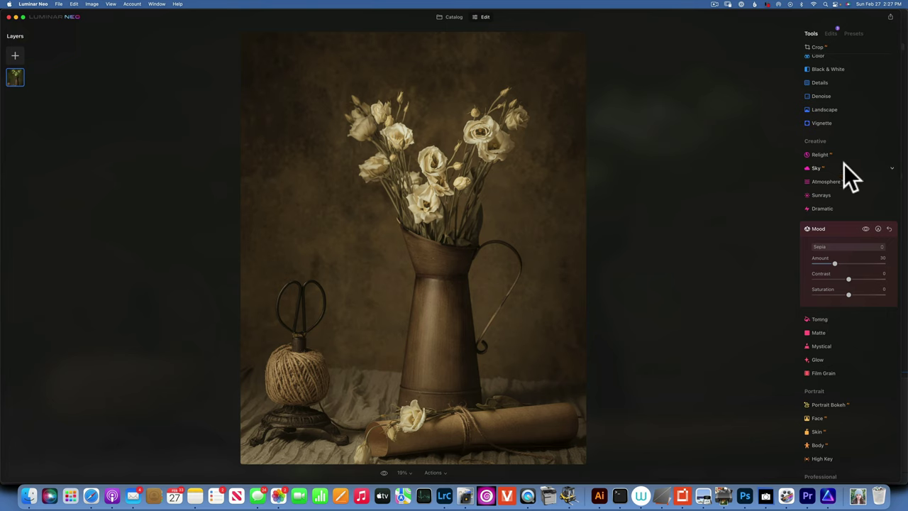
# Step: Ease the Color Saturation back to -23
pyautogui.scroll(1, 824, 91)
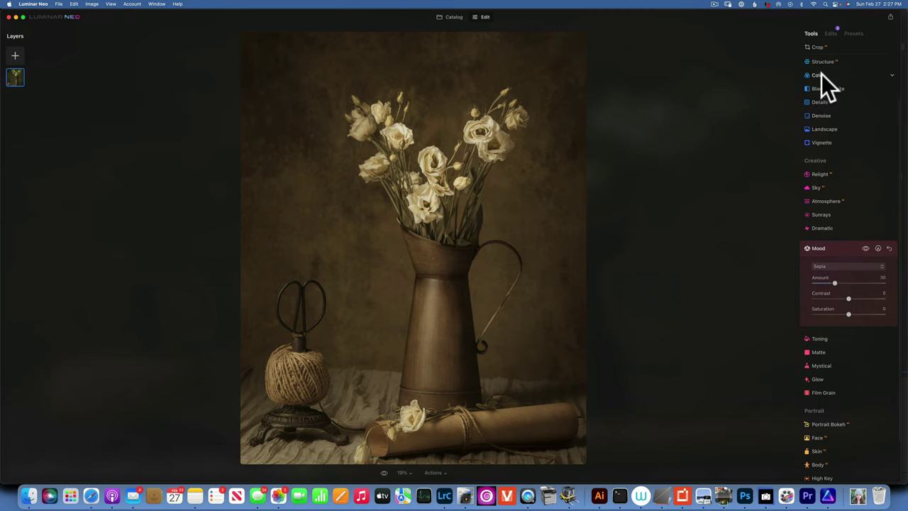
pyautogui.click(821, 75)
pyautogui.moveTo(845, 103)
pyautogui.mouseDown()
pyautogui.moveTo(825, 102)
pyautogui.moveTo(838, 103)
pyautogui.mouseUp()
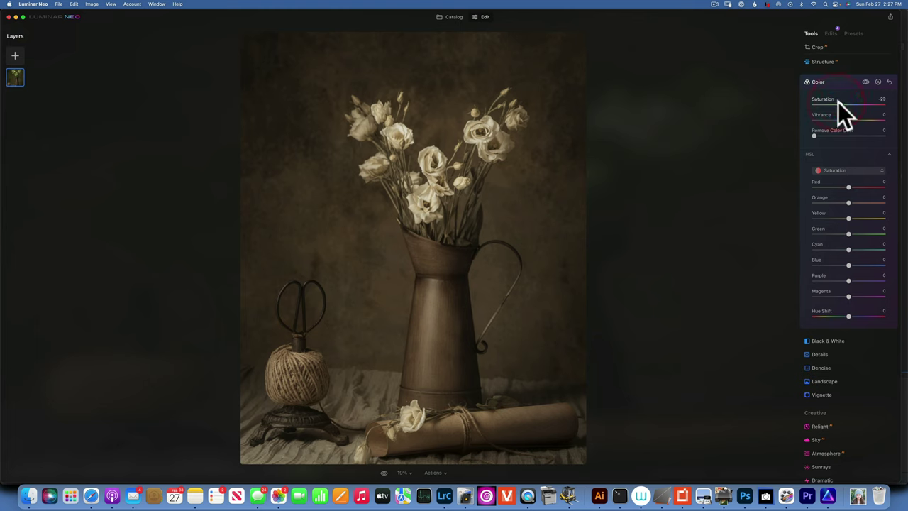
# Step: Pick the Sepia look again from the Mood Choose LUT list
pyautogui.scroll(-5, 844, 177)
pyautogui.scroll(-1, 845, 177)
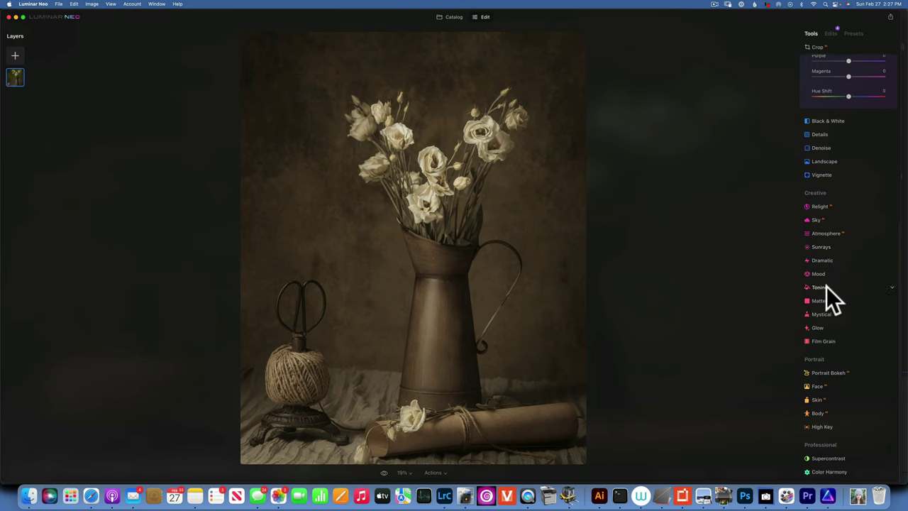
pyautogui.click(824, 274)
pyautogui.click(851, 247)
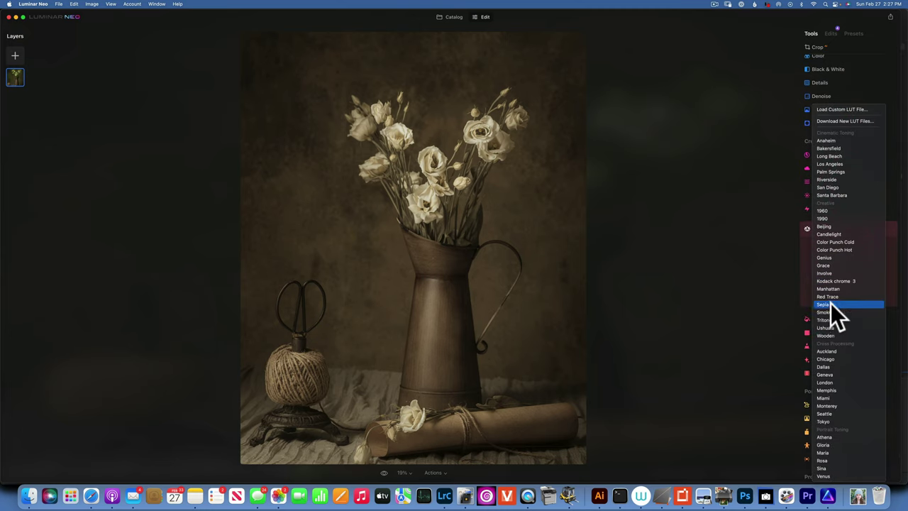
pyautogui.click(831, 303)
pyautogui.scroll(2, 830, 303)
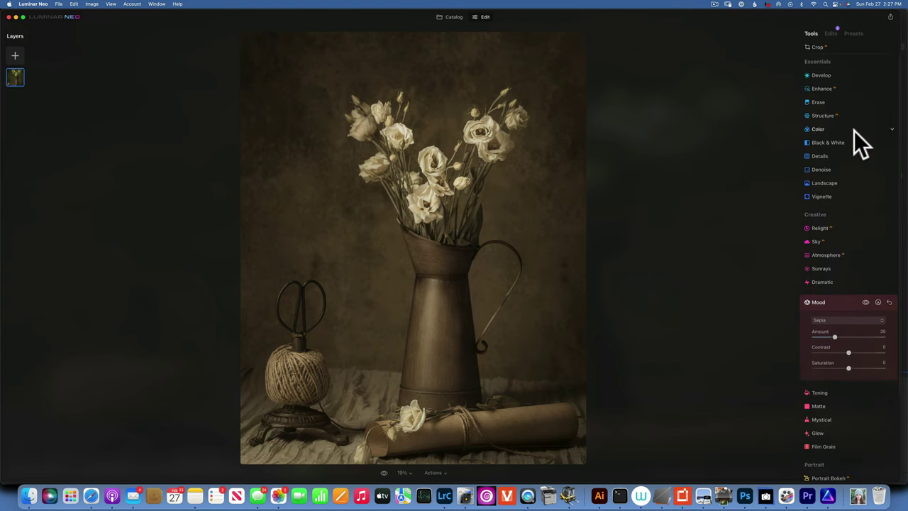
# Step: Set Develop Highlights to 36 and Blacks to -11, then nudge the Shadows slider
pyautogui.click(824, 74)
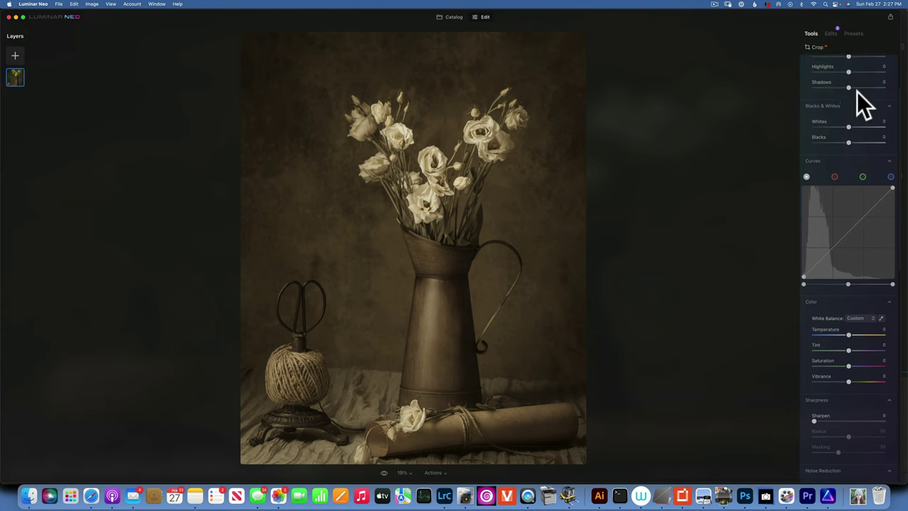
pyautogui.moveTo(847, 70)
pyautogui.mouseDown()
pyautogui.moveTo(866, 71)
pyautogui.moveTo(851, 71)
pyautogui.mouseUp()
pyautogui.click(861, 71)
pyautogui.moveTo(827, 142); pyautogui.dragTo(844, 143)
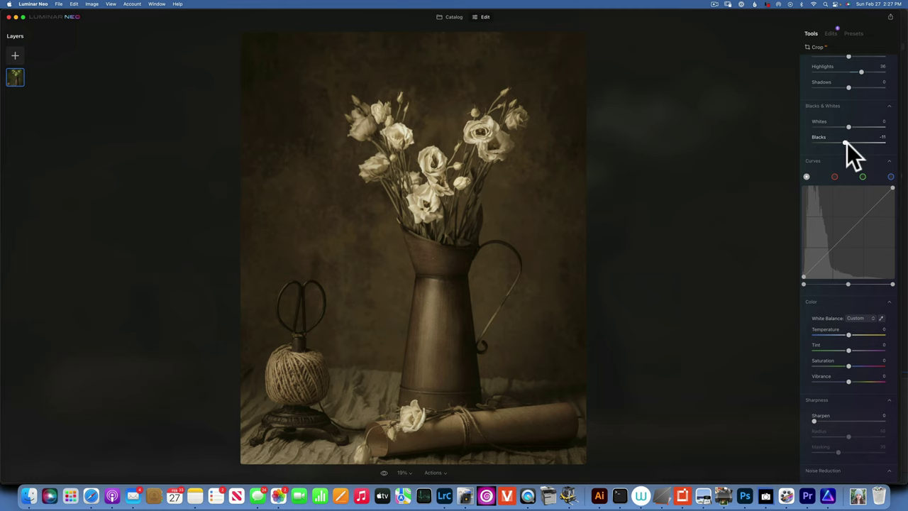
pyautogui.moveTo(849, 86)
pyautogui.mouseDown()
pyautogui.moveTo(898, 89)
pyautogui.moveTo(851, 88)
pyautogui.mouseUp()
# Step: Reset Shadows to 0 and add a new Develop layer with lowered Exposure
pyautogui.doubleClick(852, 87)
pyautogui.scroll(3, 851, 87)
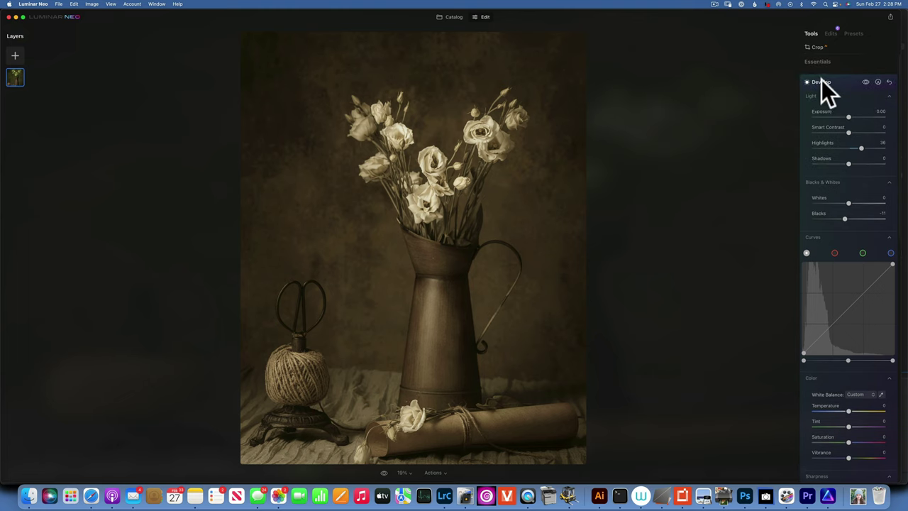
pyautogui.click(822, 80)
pyautogui.click(823, 74)
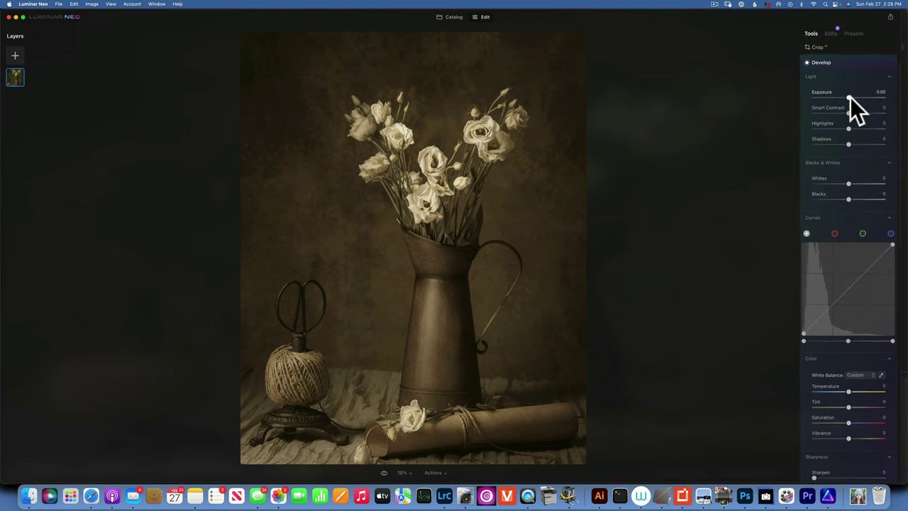
pyautogui.moveTo(849, 95); pyautogui.dragTo(845, 95)
pyautogui.moveTo(844, 95); pyautogui.dragTo(845, 94)
# Step: Paint a Strength 100 mask over the photo's left side and set Exposure to -0.42
pyautogui.click(877, 62)
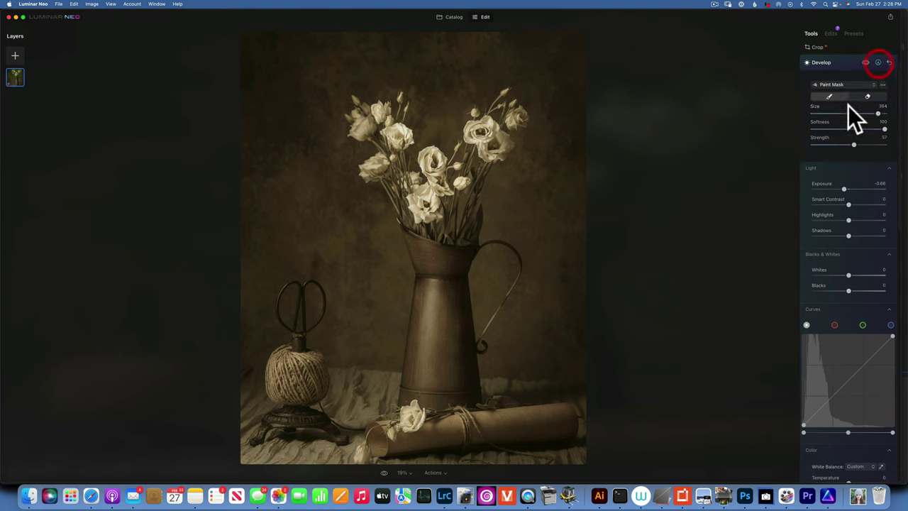
pyautogui.click(830, 97)
pyautogui.doubleClick(864, 144)
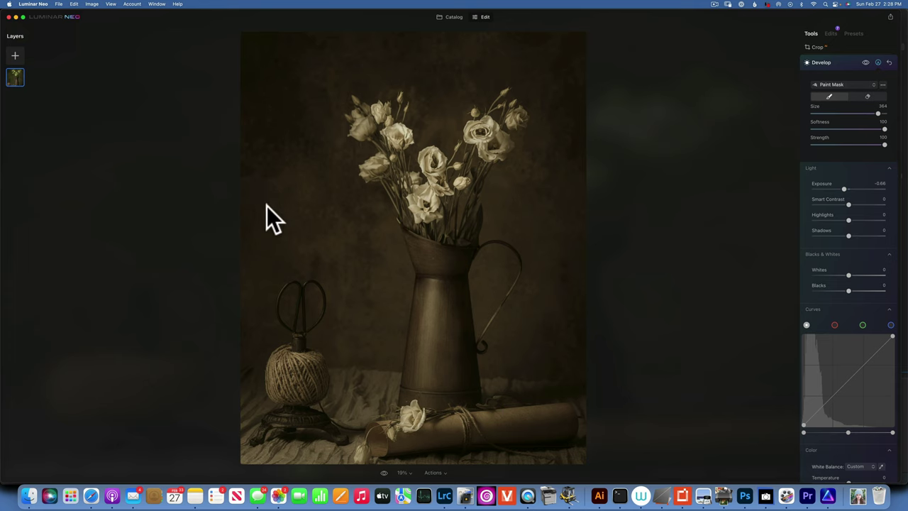
pyautogui.moveTo(283, 57)
pyautogui.mouseDown()
pyautogui.moveTo(260, 248)
pyautogui.moveTo(314, 416)
pyautogui.moveTo(300, 426)
pyautogui.moveTo(256, 190)
pyautogui.moveTo(418, 31)
pyautogui.moveTo(618, 92)
pyautogui.moveTo(573, 355)
pyautogui.moveTo(523, 430)
pyautogui.moveTo(435, 436)
pyautogui.moveTo(537, 425)
pyautogui.mouseUp()
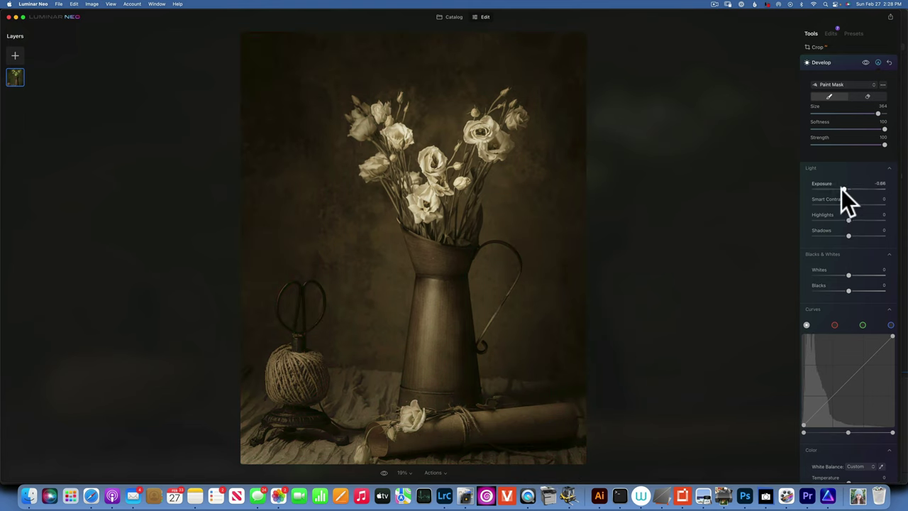
pyautogui.moveTo(845, 187); pyautogui.dragTo(846, 186)
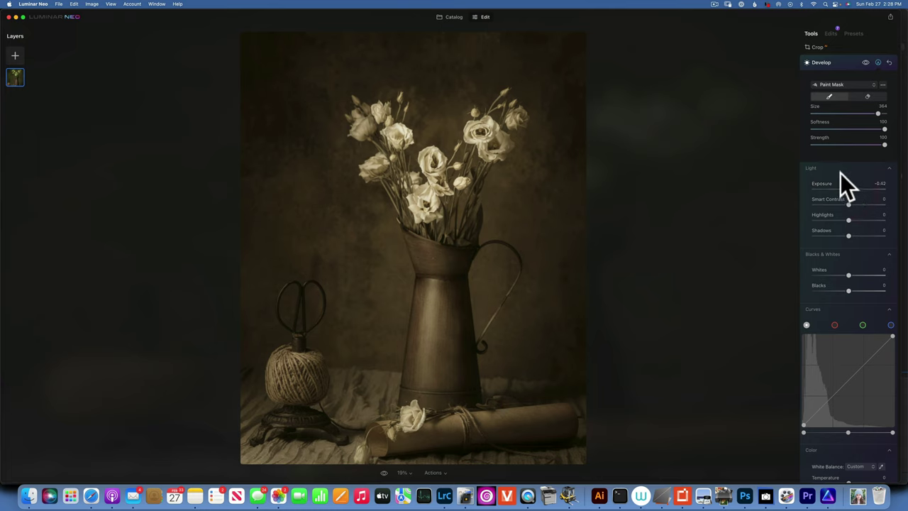
# Step: Add another Develop layer with raised Exposure
pyautogui.click(821, 62)
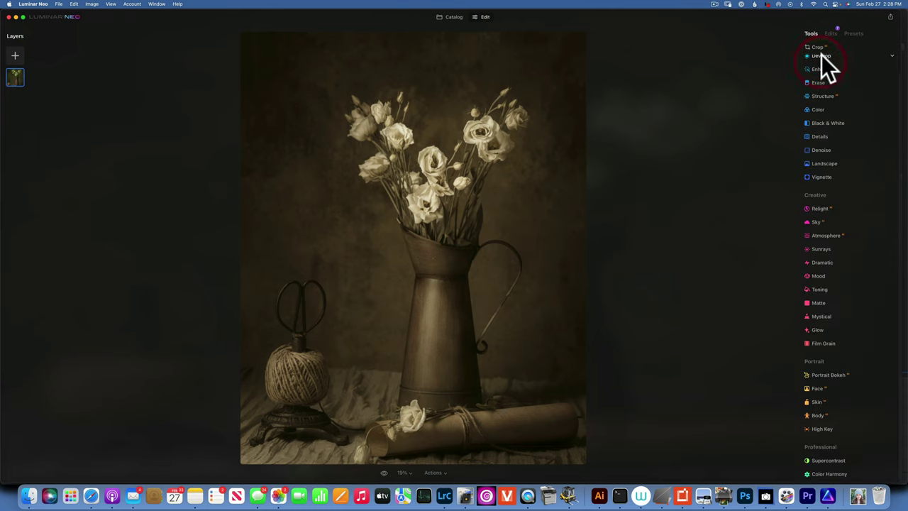
pyautogui.click(821, 62)
pyautogui.moveTo(849, 96); pyautogui.dragTo(852, 95)
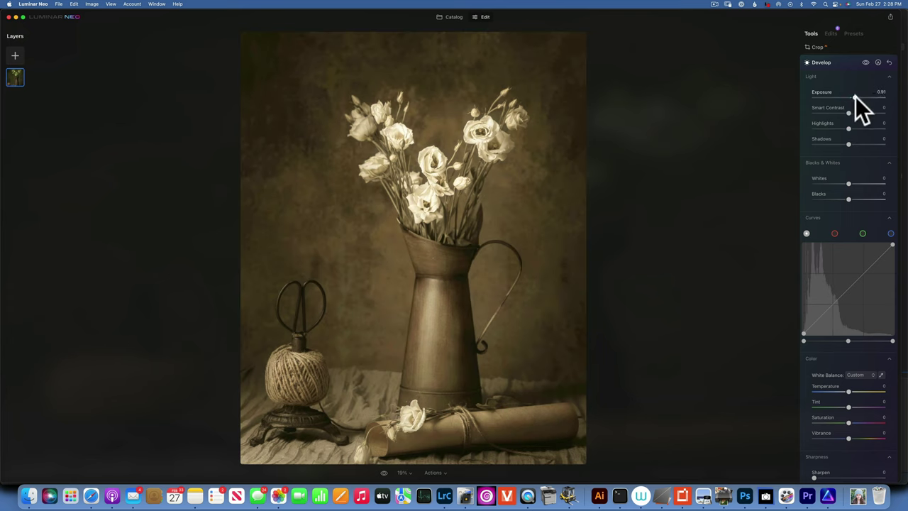
pyautogui.click(855, 97)
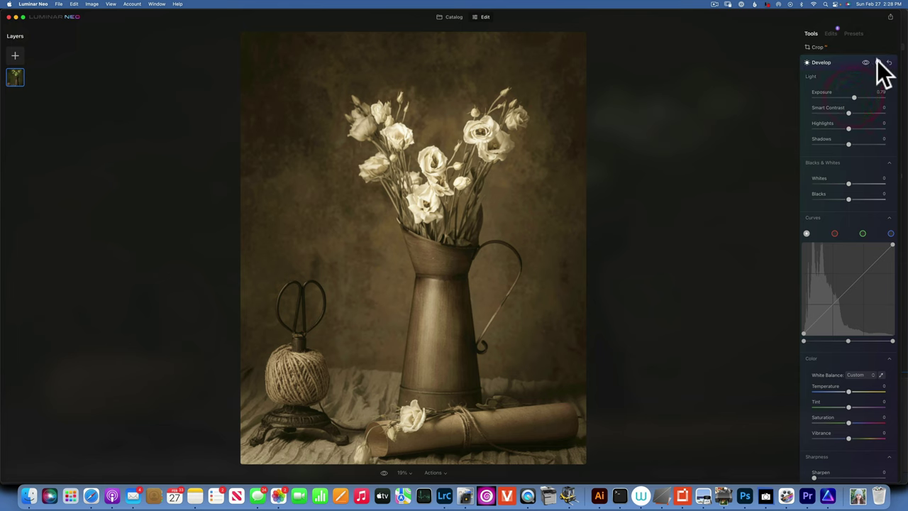
# Step: Paint the mask over the flowers and jug and set Exposure to 0.51
pyautogui.click(877, 63)
pyautogui.click(830, 96)
pyautogui.click(423, 169)
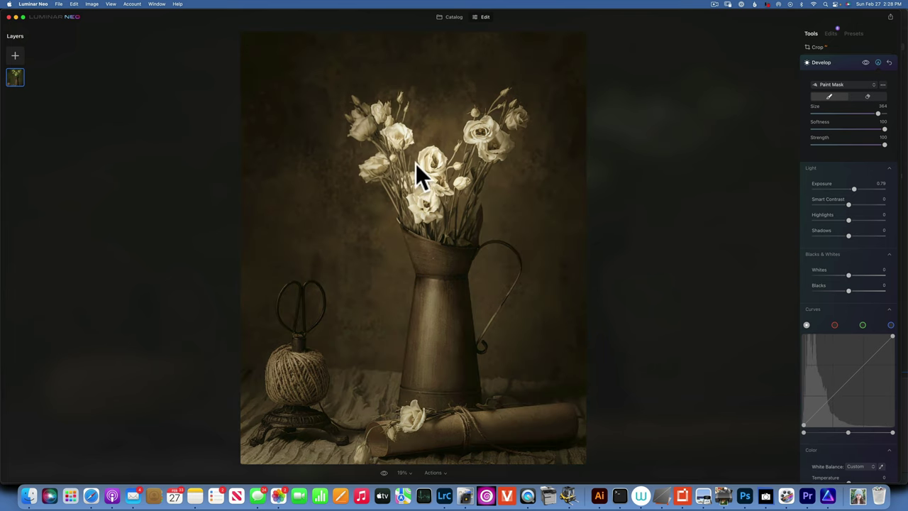
pyautogui.moveTo(416, 172)
pyautogui.mouseDown()
pyautogui.moveTo(367, 110)
pyautogui.moveTo(378, 122)
pyautogui.moveTo(455, 124)
pyautogui.mouseUp()
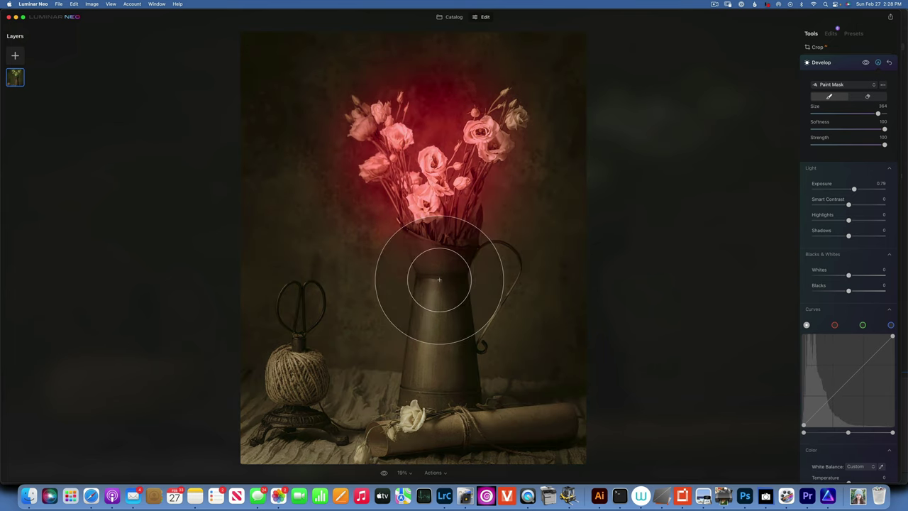
pyautogui.moveTo(432, 304)
pyautogui.mouseDown()
pyautogui.moveTo(466, 272)
pyautogui.moveTo(444, 340)
pyautogui.moveTo(396, 375)
pyautogui.mouseUp()
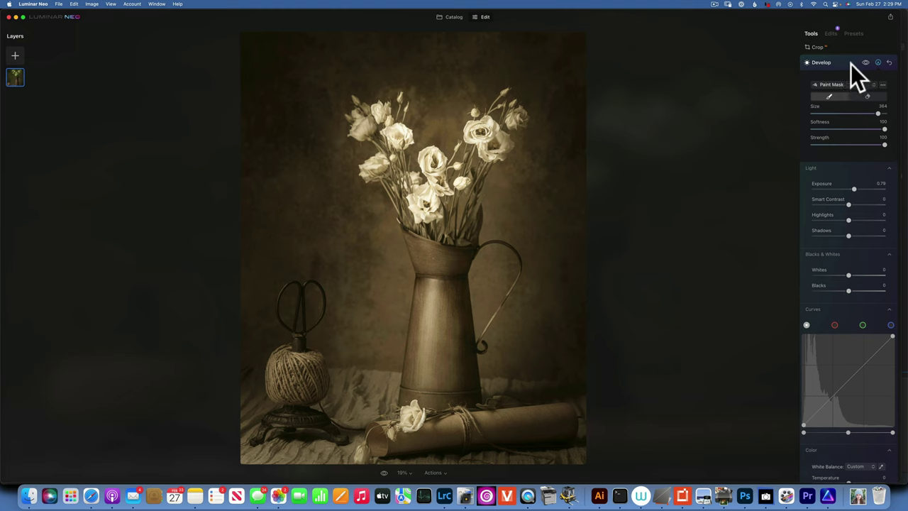
pyautogui.moveTo(855, 188); pyautogui.dragTo(852, 187)
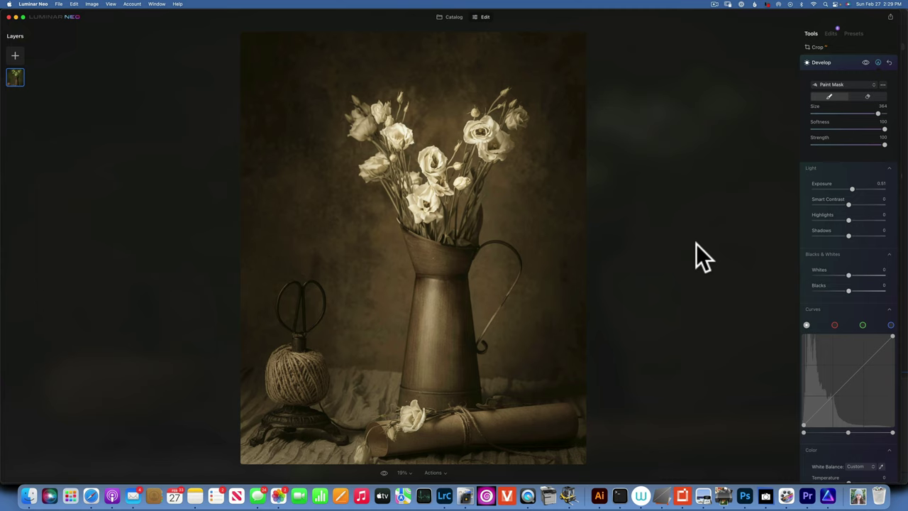
# Step: Reopen the masked darkening Develop edit and set its Exposure to -0.19
pyautogui.click(831, 33)
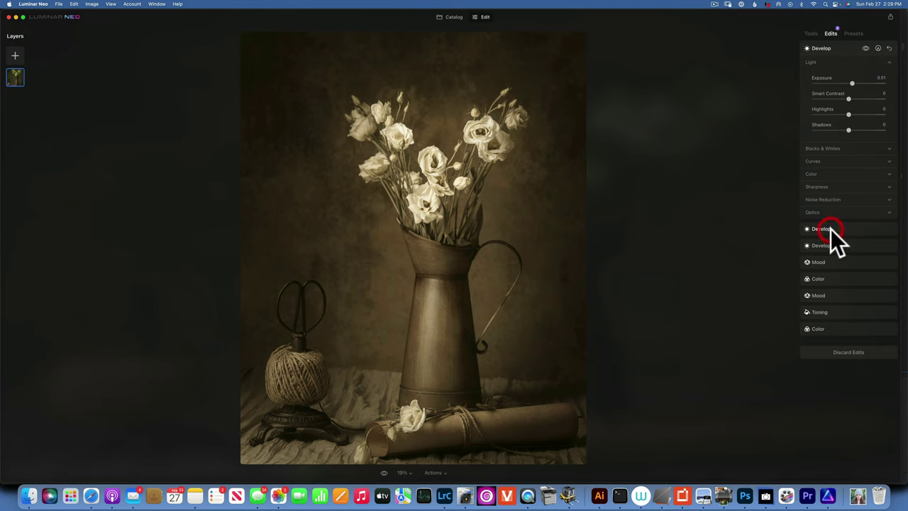
pyautogui.click(831, 229)
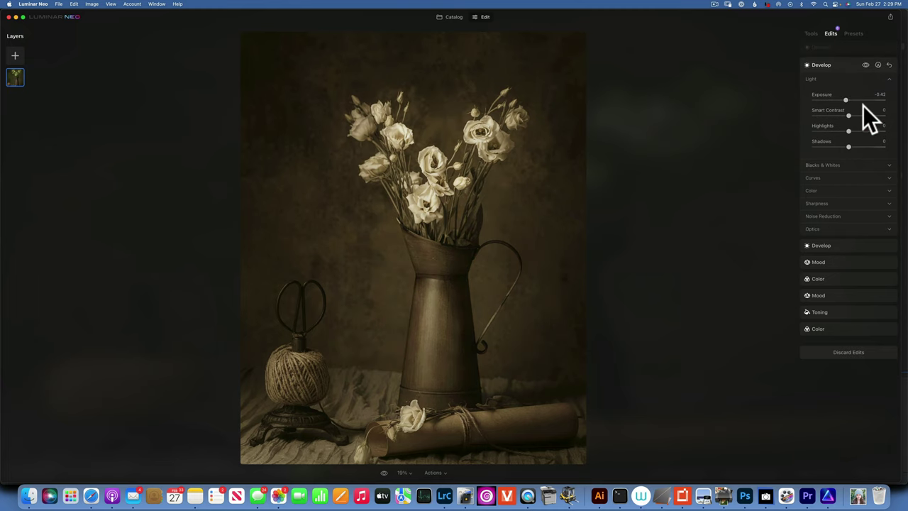
pyautogui.moveTo(846, 98); pyautogui.dragTo(847, 98)
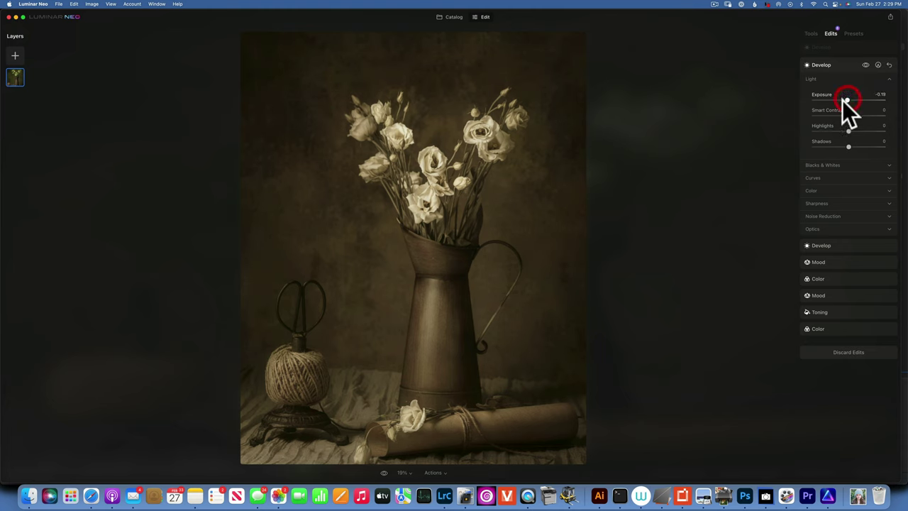
# Step: Return to the Single Image Edits photo catalog
pyautogui.click(454, 17)
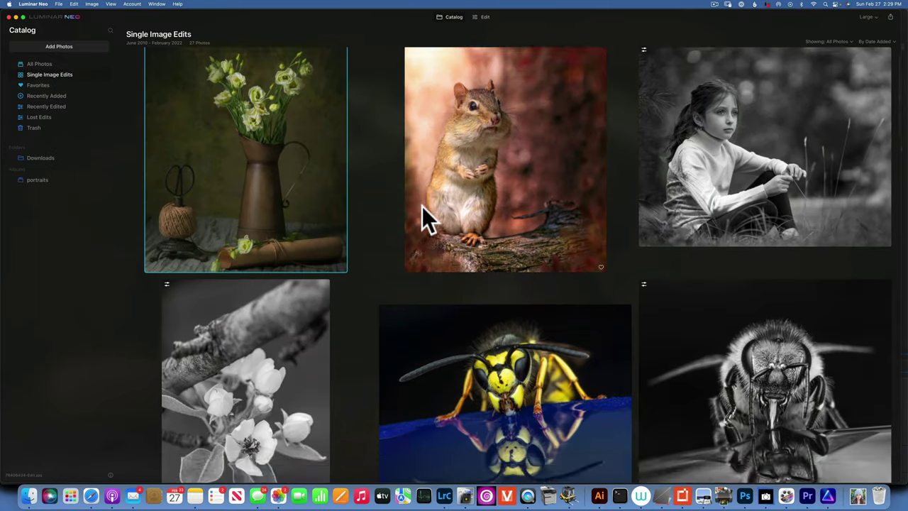
pyautogui.scroll(-10, 422, 207)
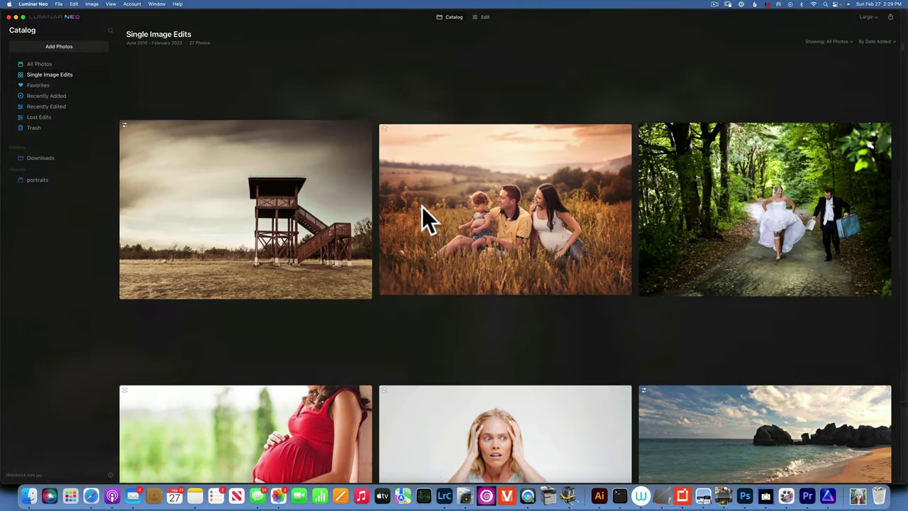
pyautogui.scroll(-3, 422, 206)
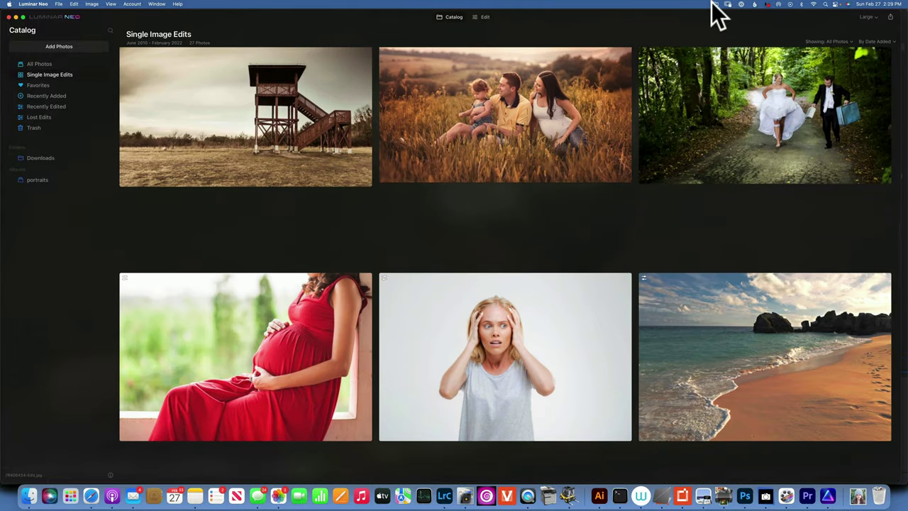